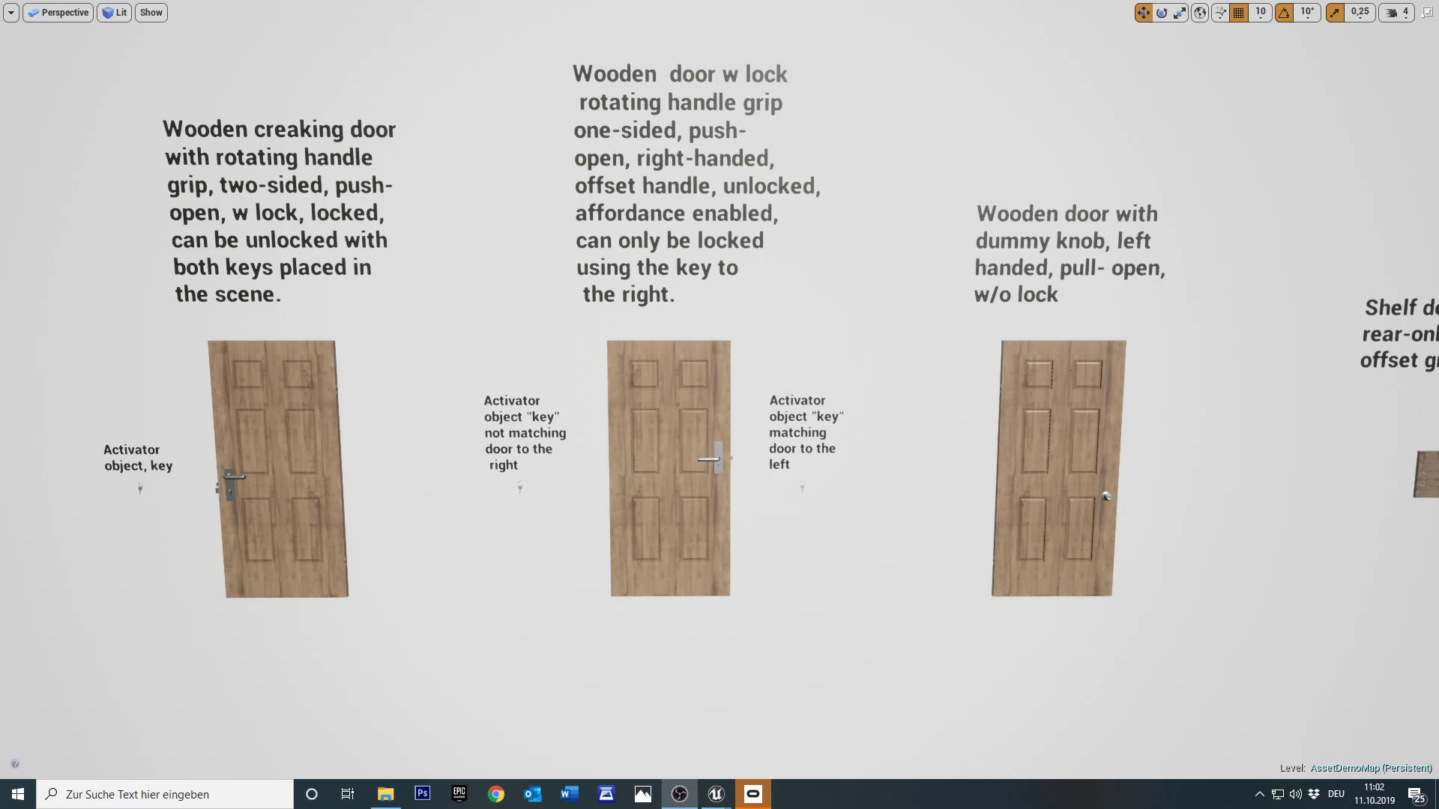
Switch to the editor's Details window, select the middle wooden door and go to its Matching Key(S) Door entries
key(alt+Tab)
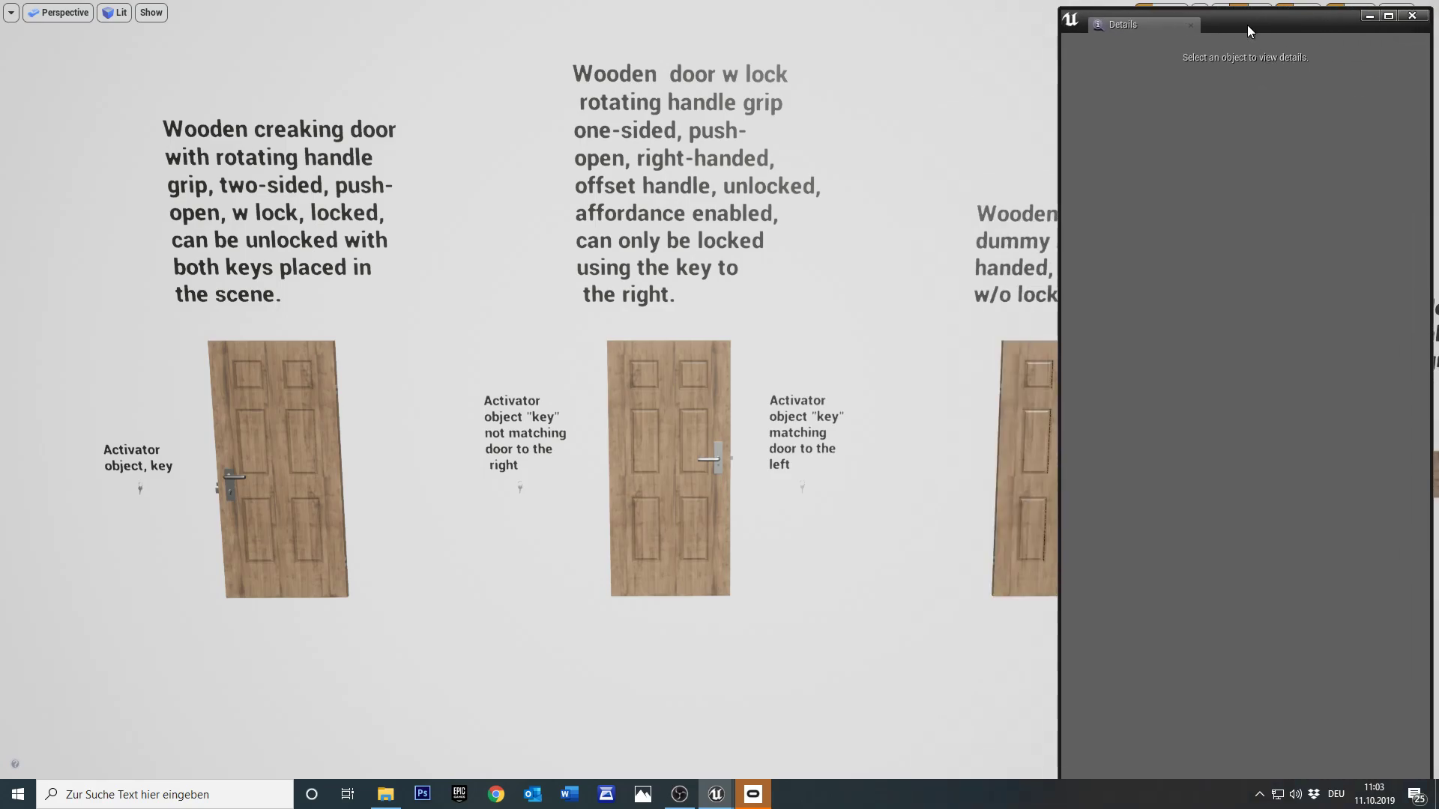
click(716, 420)
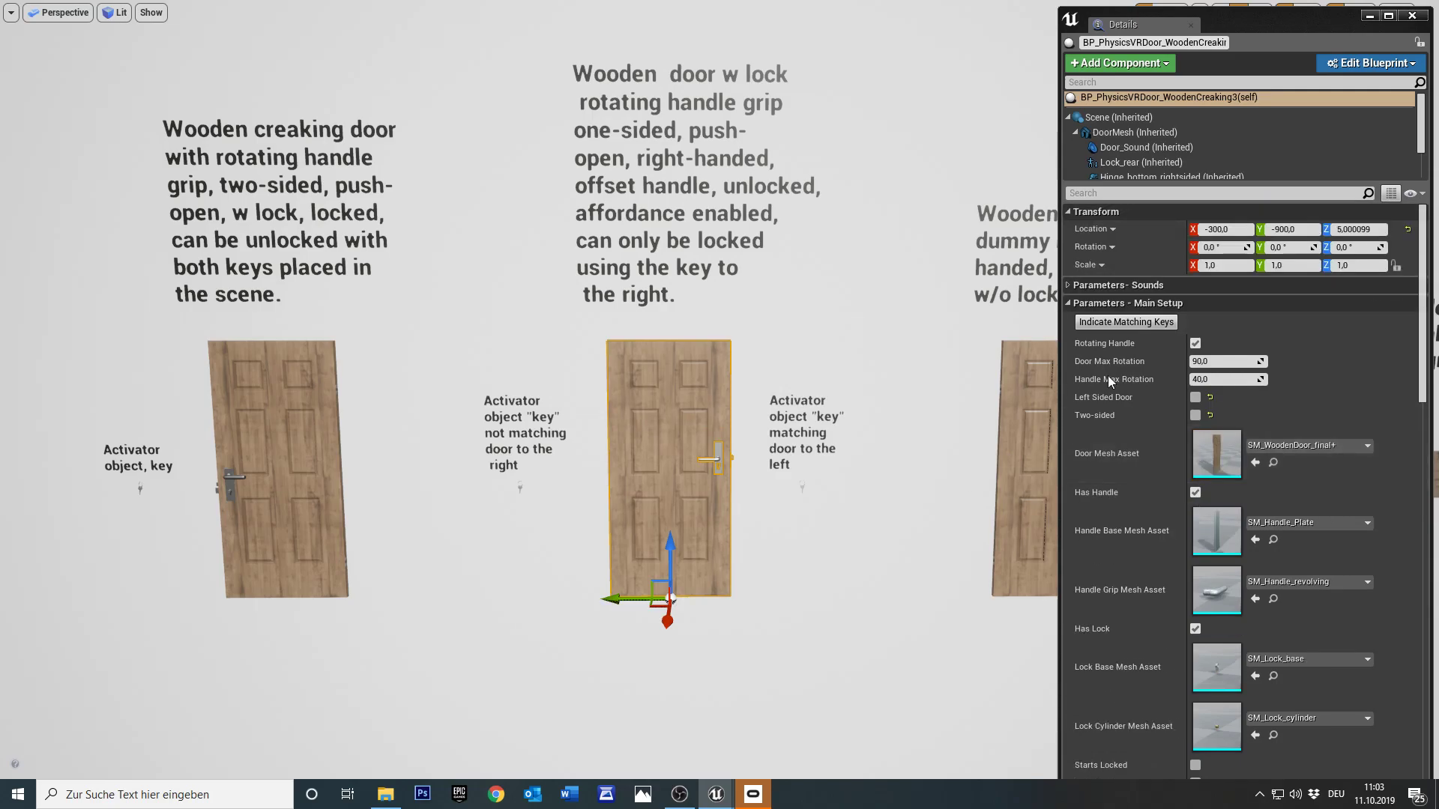
scroll(1178, 431, down, 5)
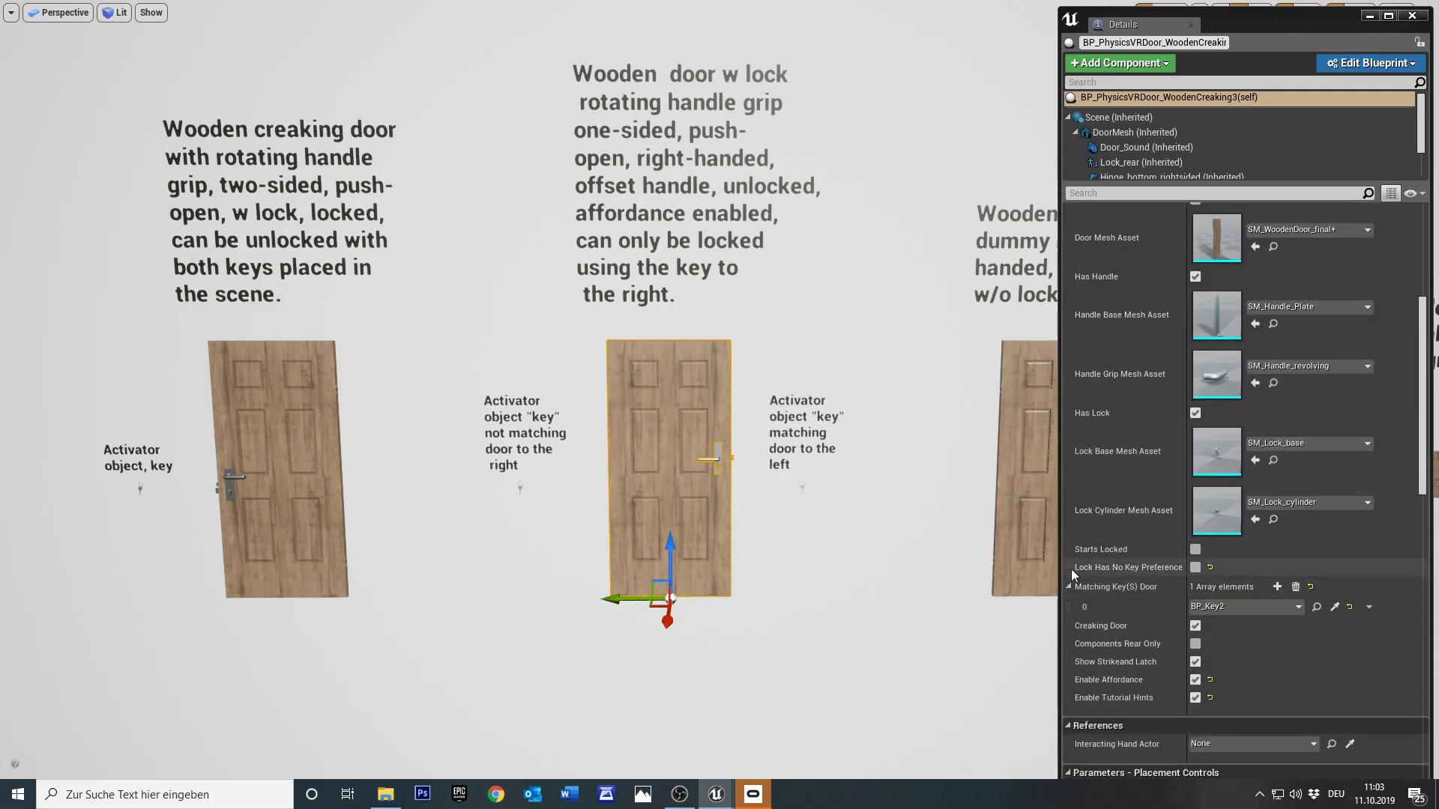
mouse_move(1117, 573)
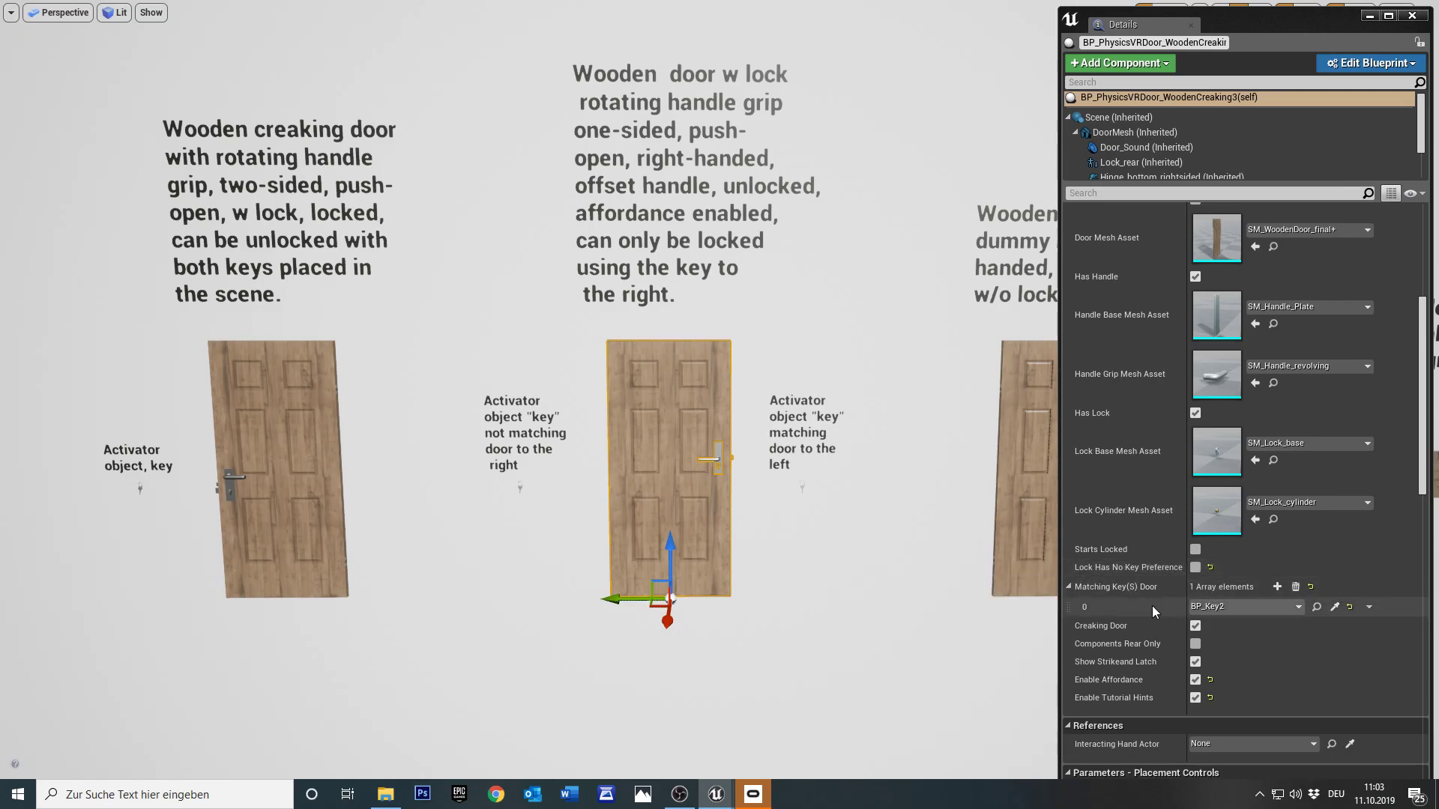
Clear entry 0 of the middle door's Matching Key(S) Door list and pick BP_Key2 beside the door from the scene
click(1335, 608)
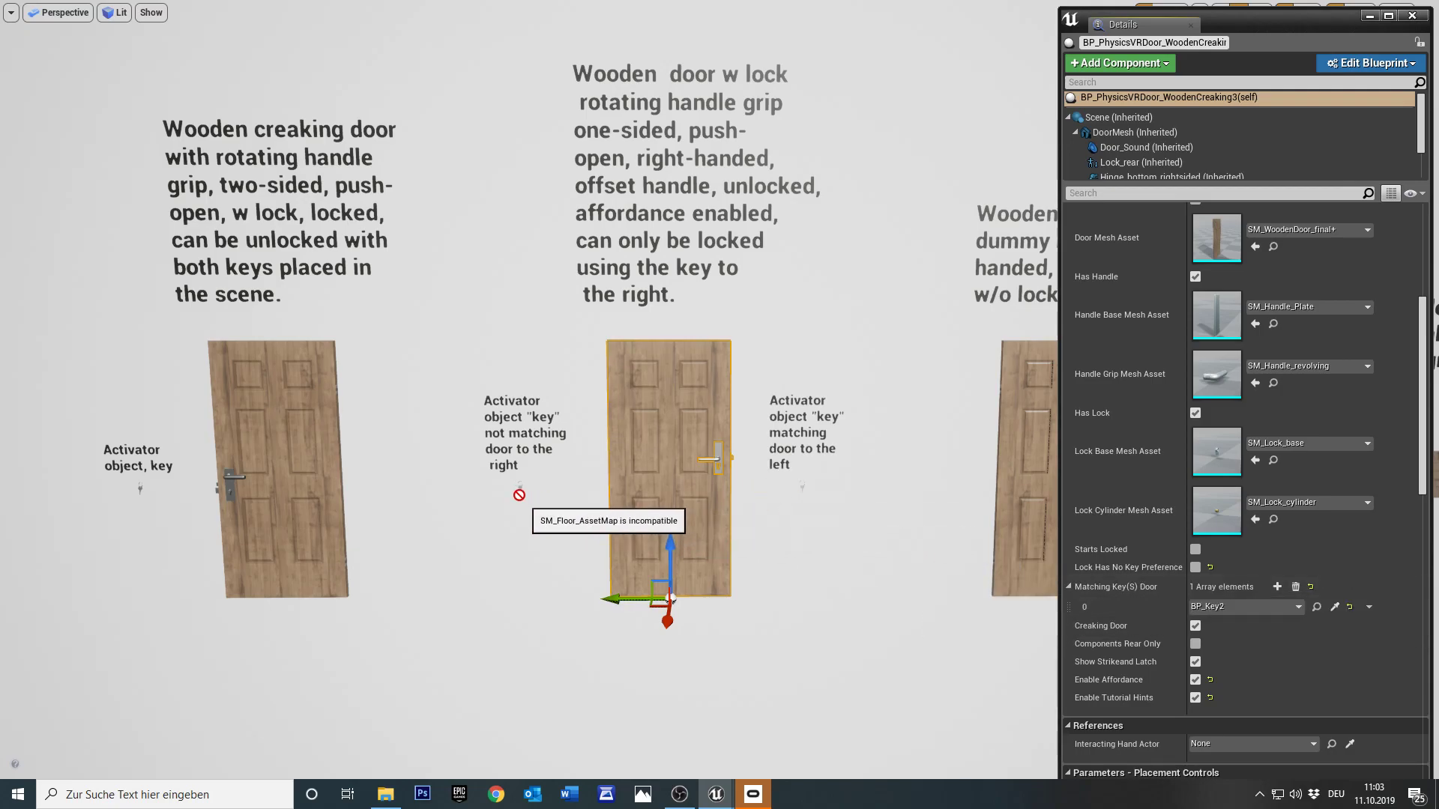
scroll(519, 484, up, 3)
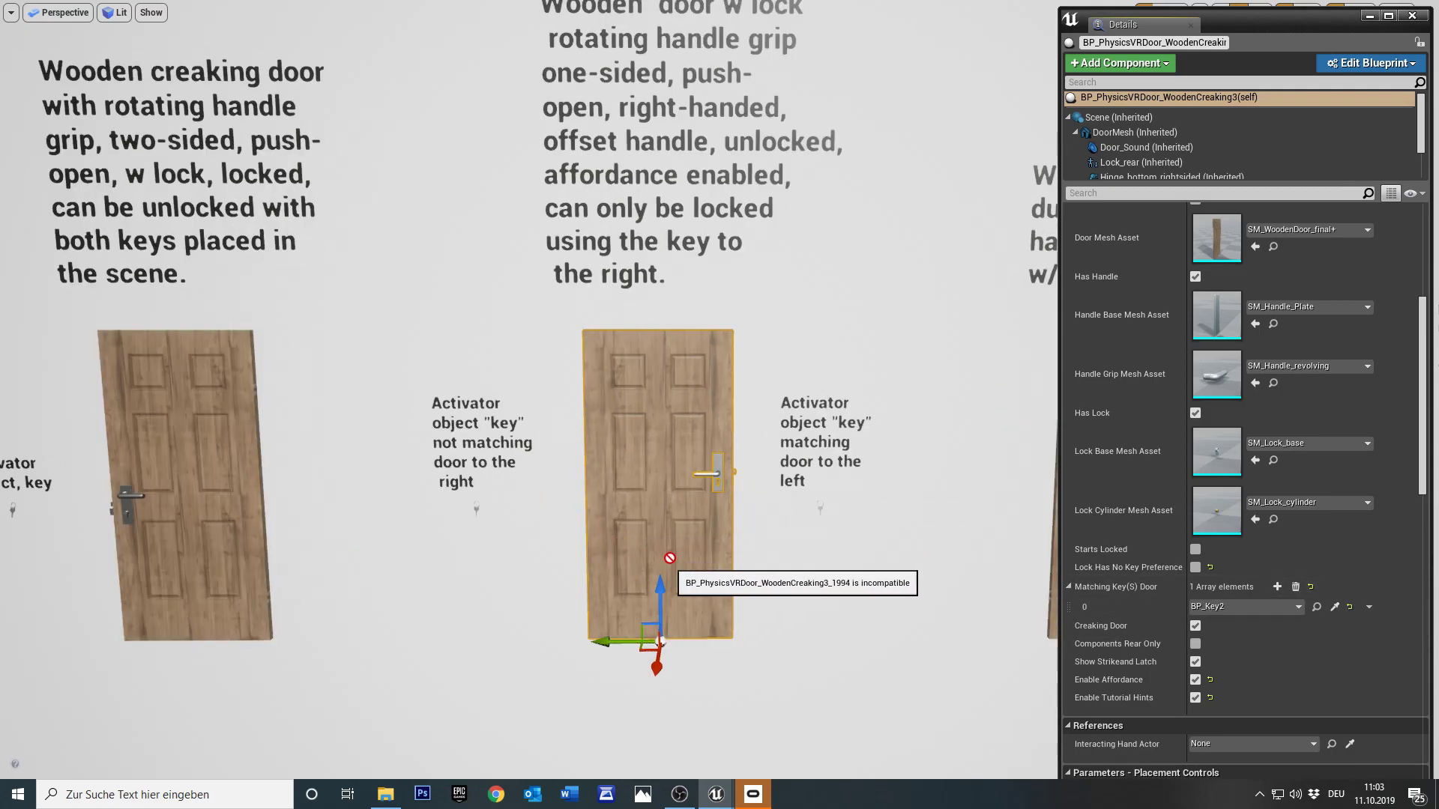
scroll(919, 600, down, 3)
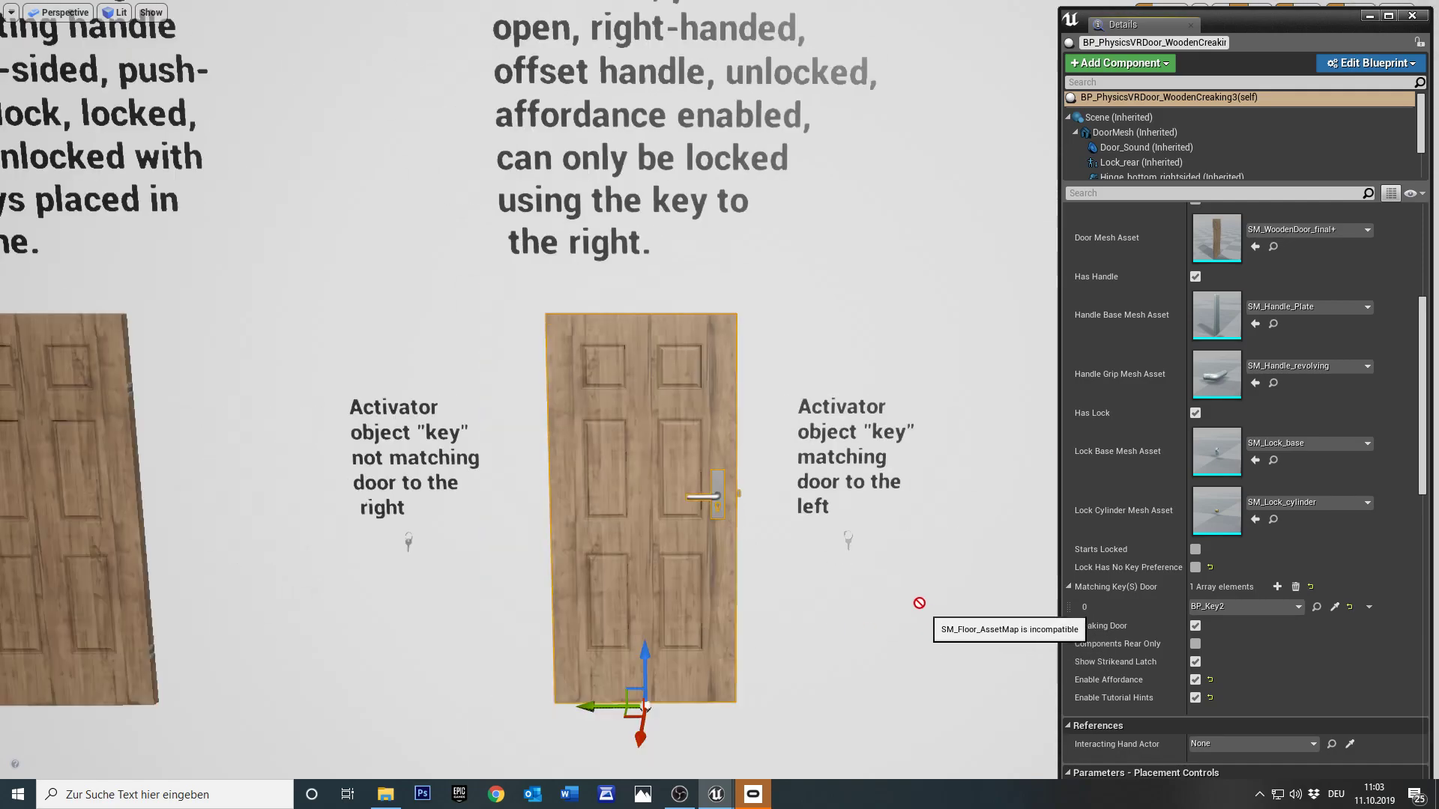
scroll(874, 597, up, 3)
scroll(919, 652, up, 3)
scroll(918, 652, down, 1)
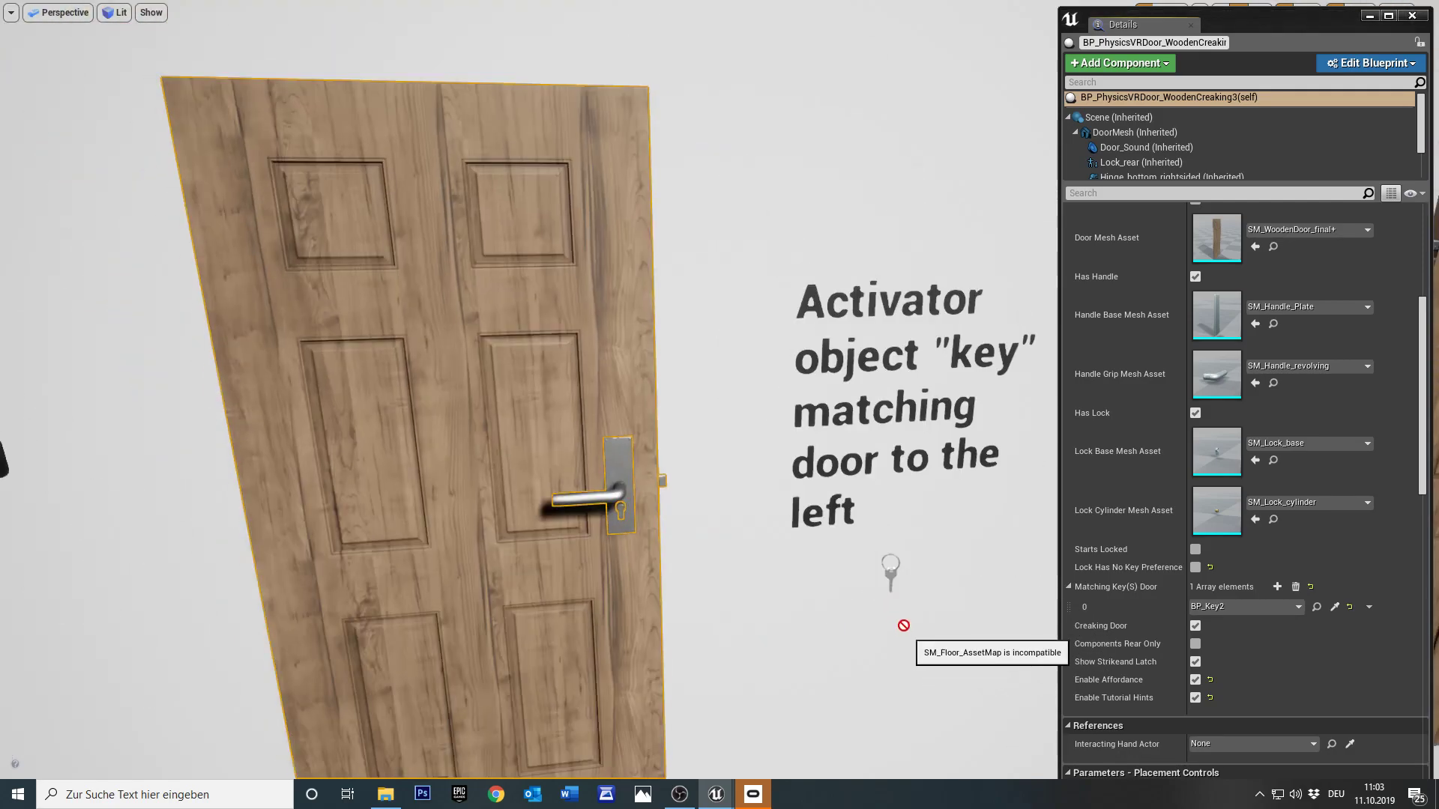
drag(856, 433, 822, 507)
scroll(907, 503, up, 1)
scroll(675, 523, down, 2)
scroll(674, 510, up, 2)
scroll(697, 472, down, 1)
click(1351, 609)
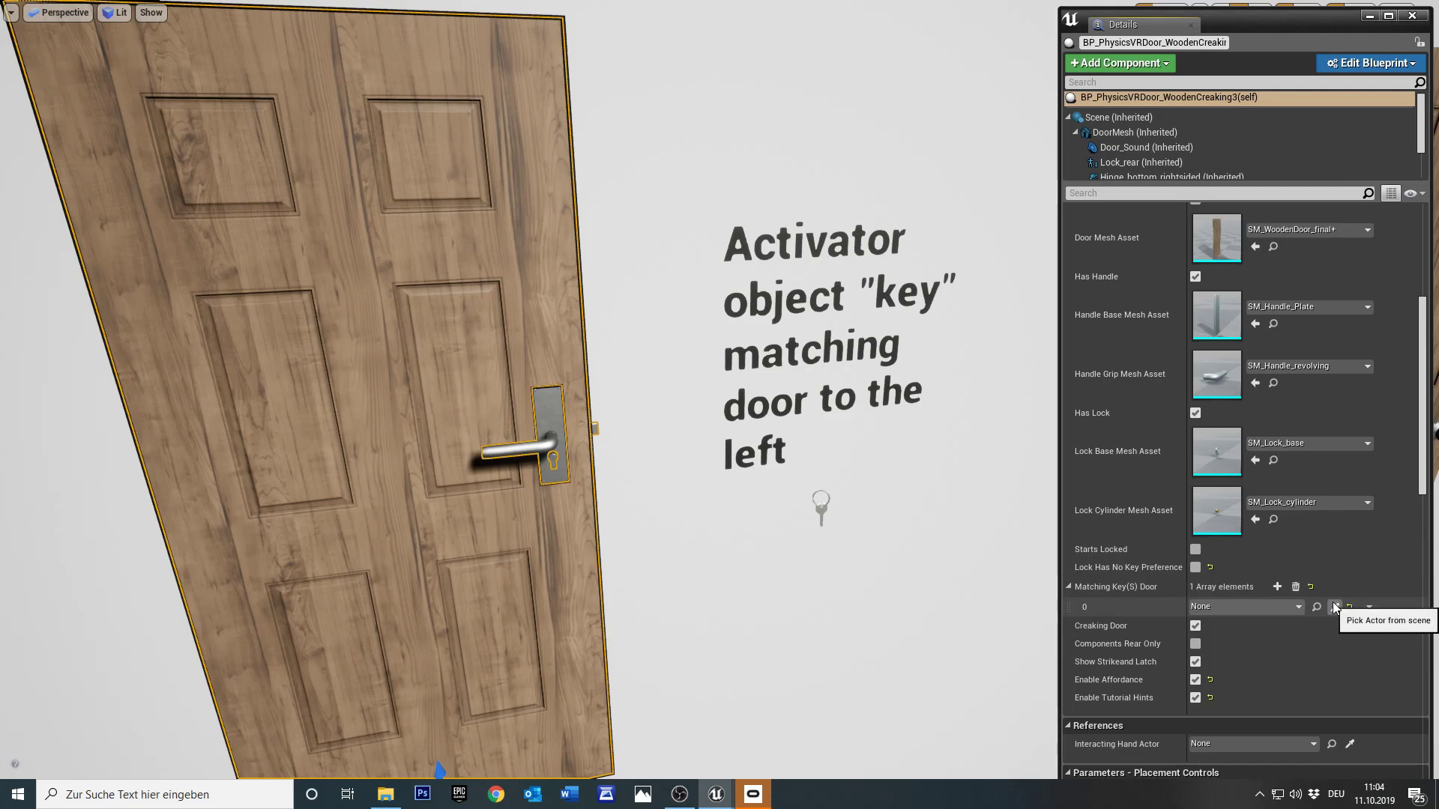
click(1335, 606)
click(822, 509)
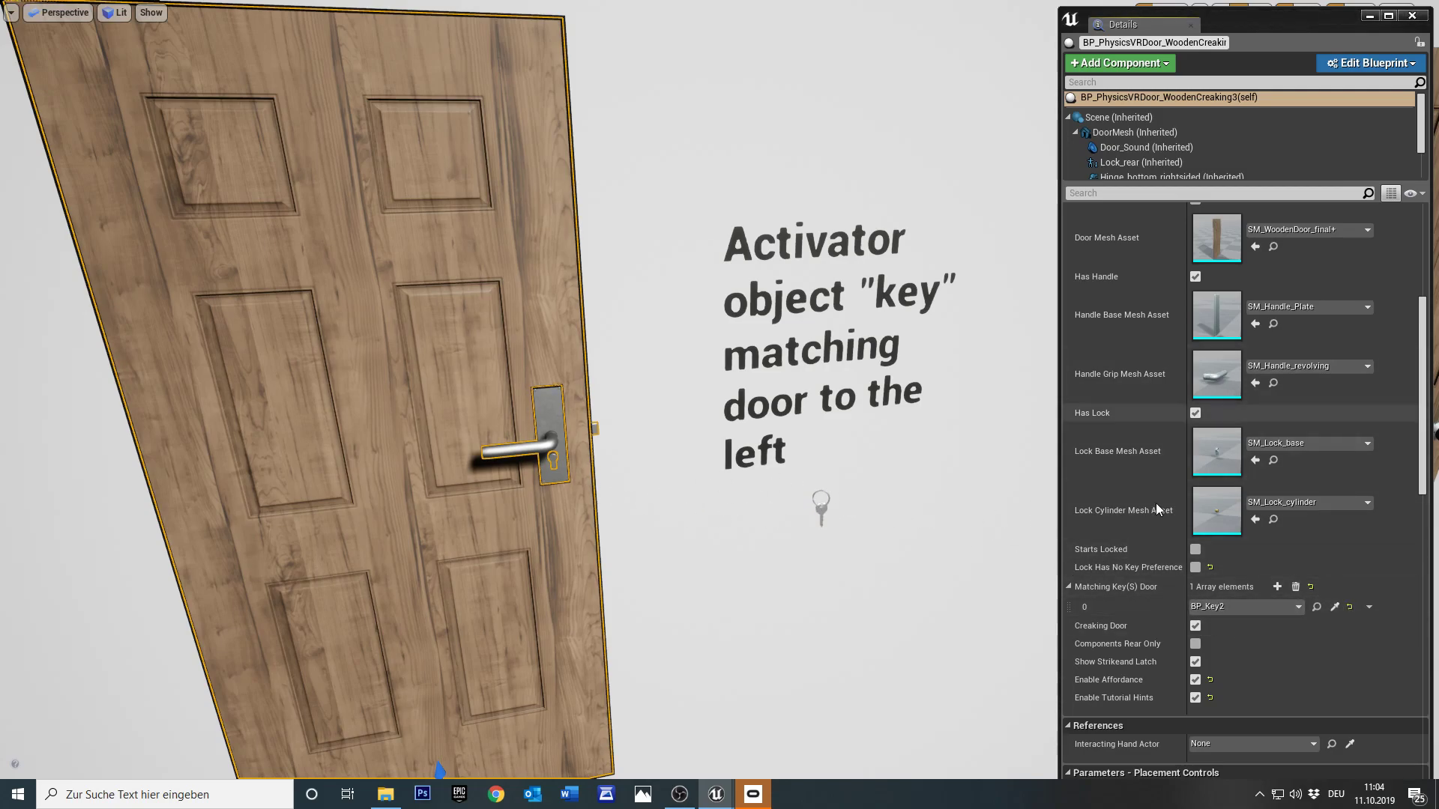
Indicate the middle door's matching key in the level
scroll(1156, 502, up, 5)
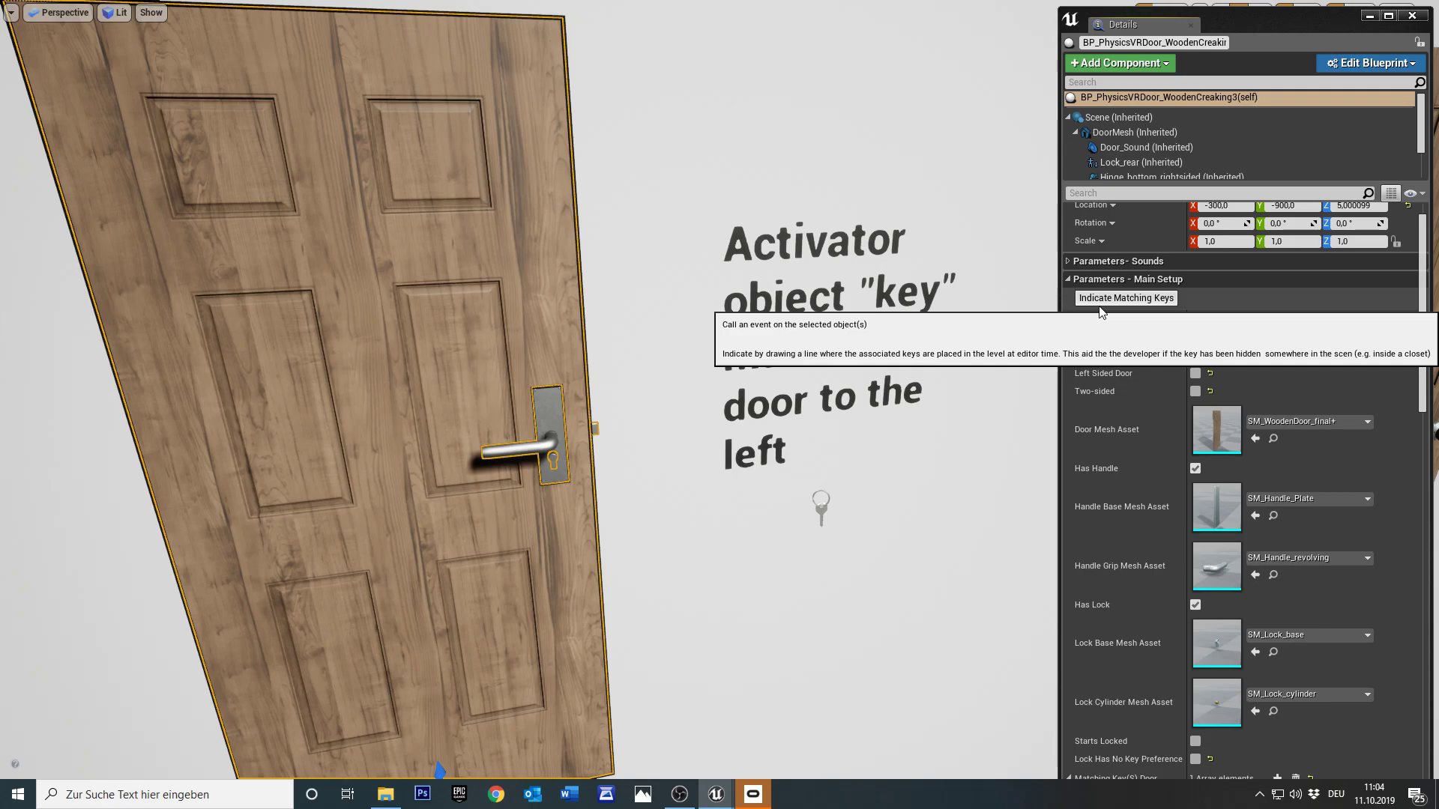
click(1100, 306)
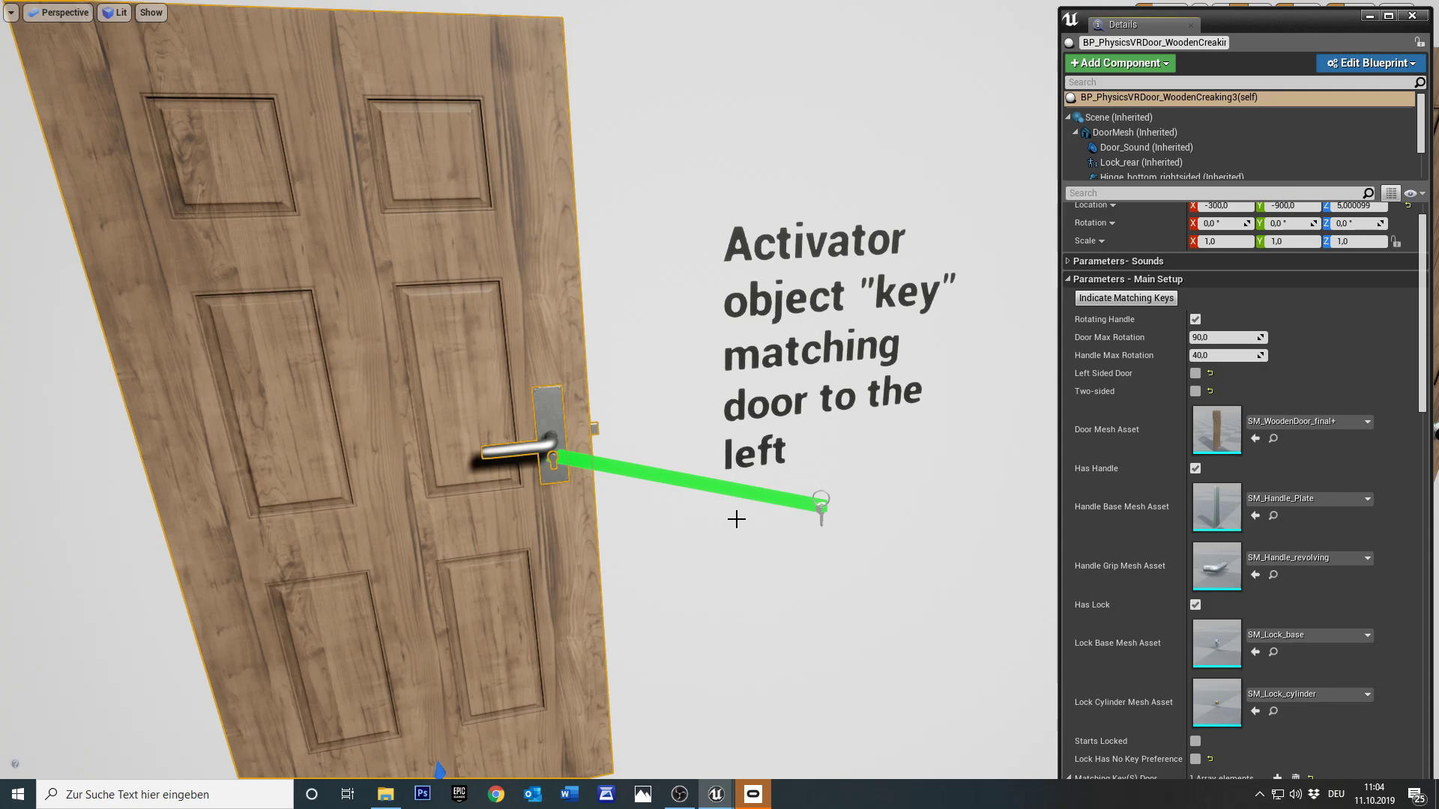
right_drag(736, 520, 737, 534)
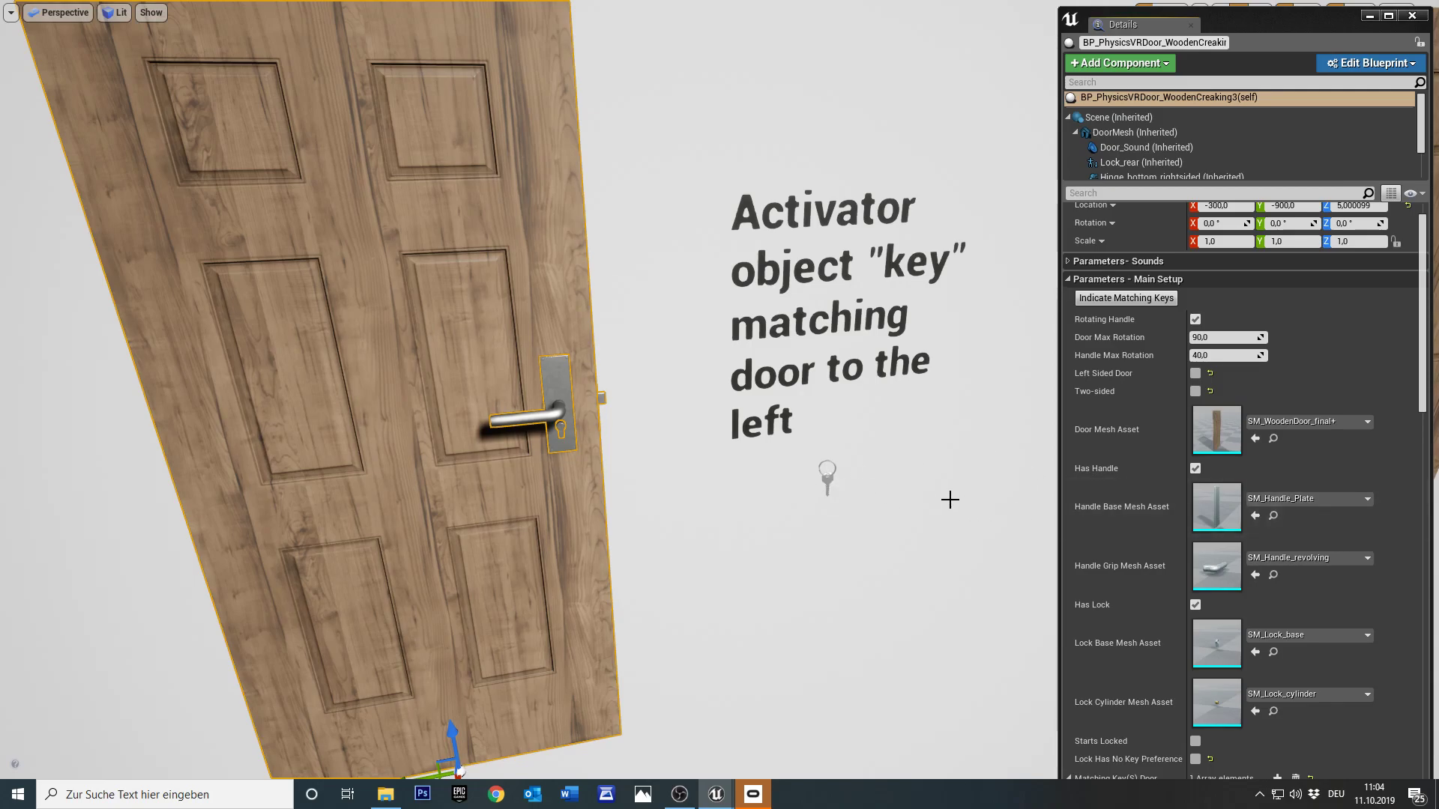
right_drag(861, 475, 938, 492)
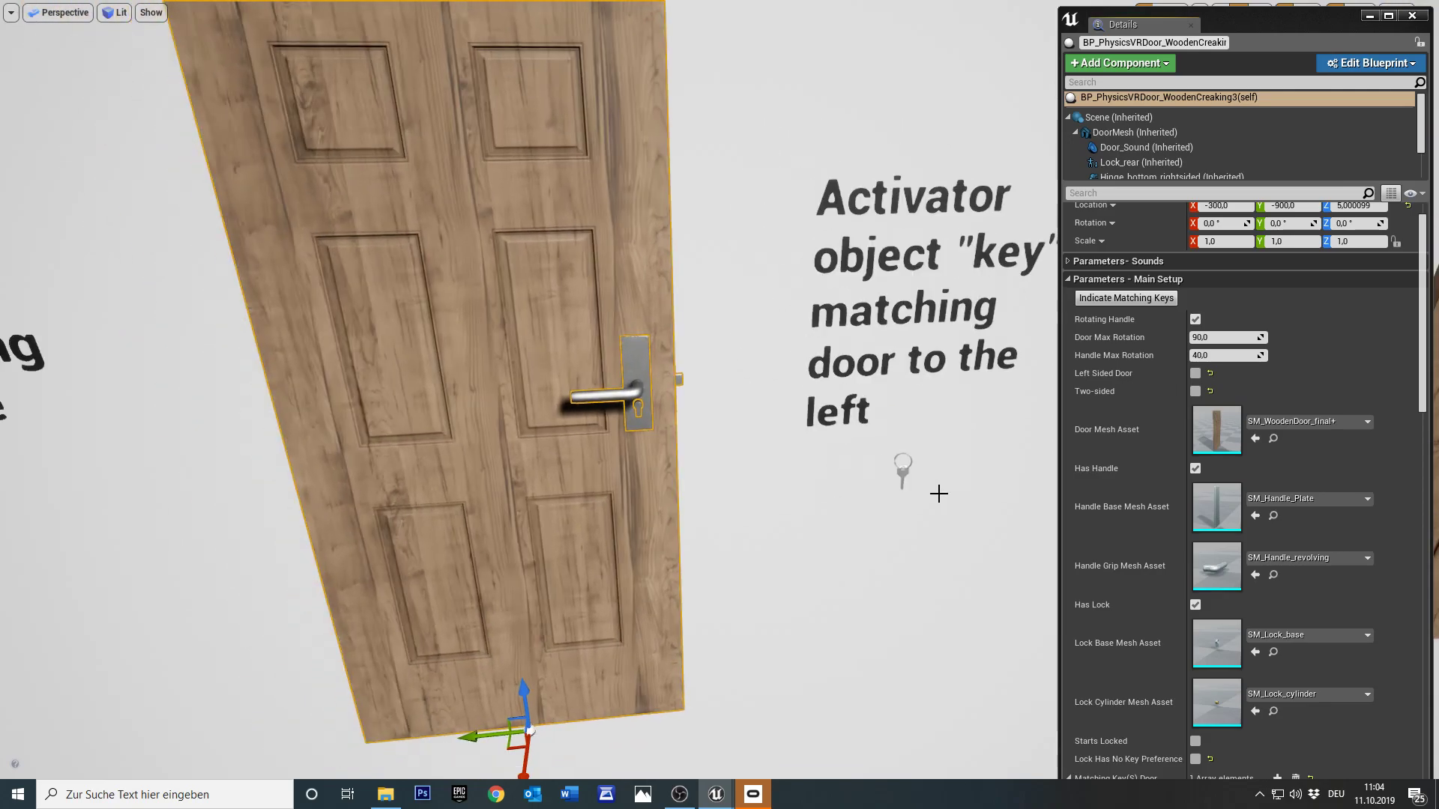
Add two more elements to the middle door's Matching Key(S) Door array
scroll(1252, 627, down, 5)
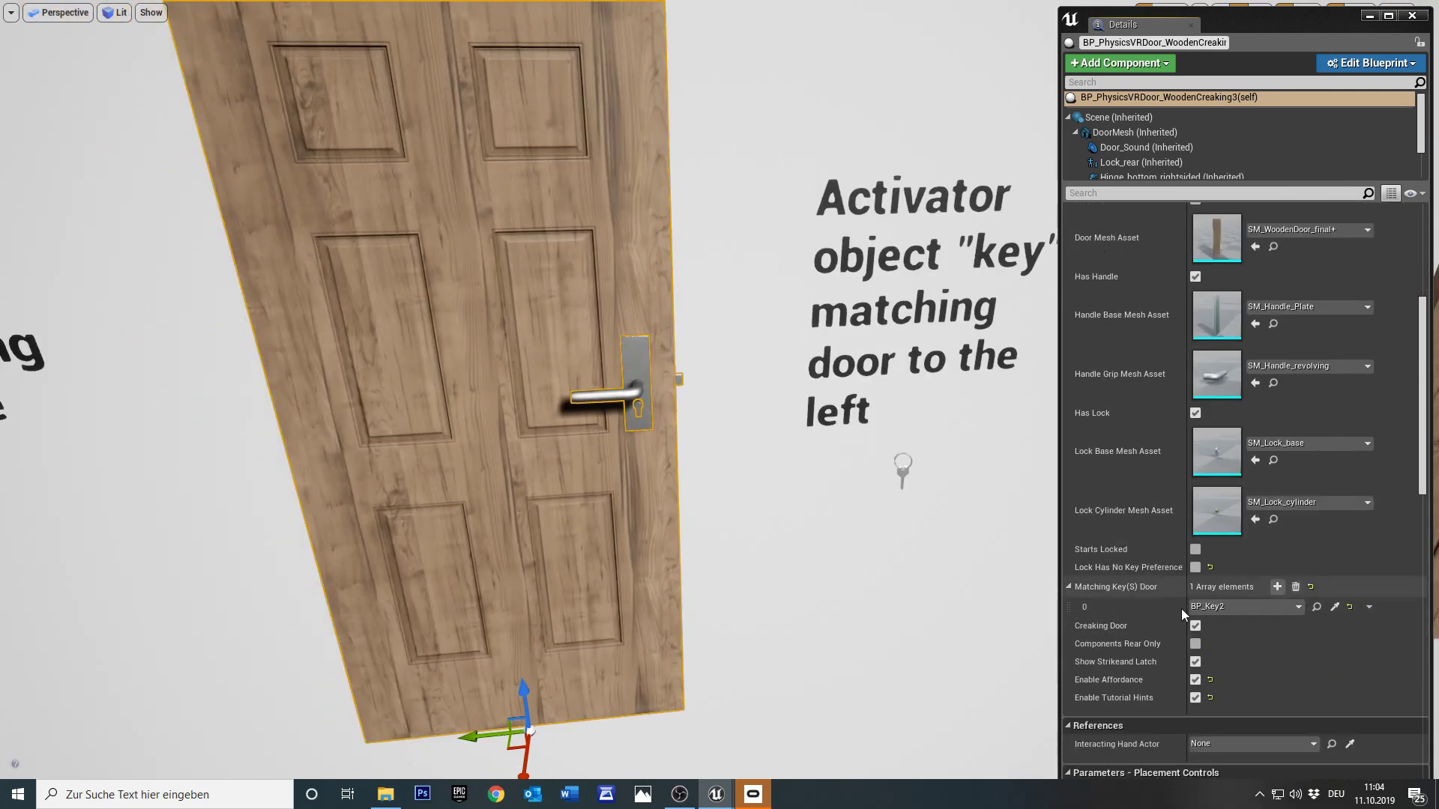
click(1278, 587)
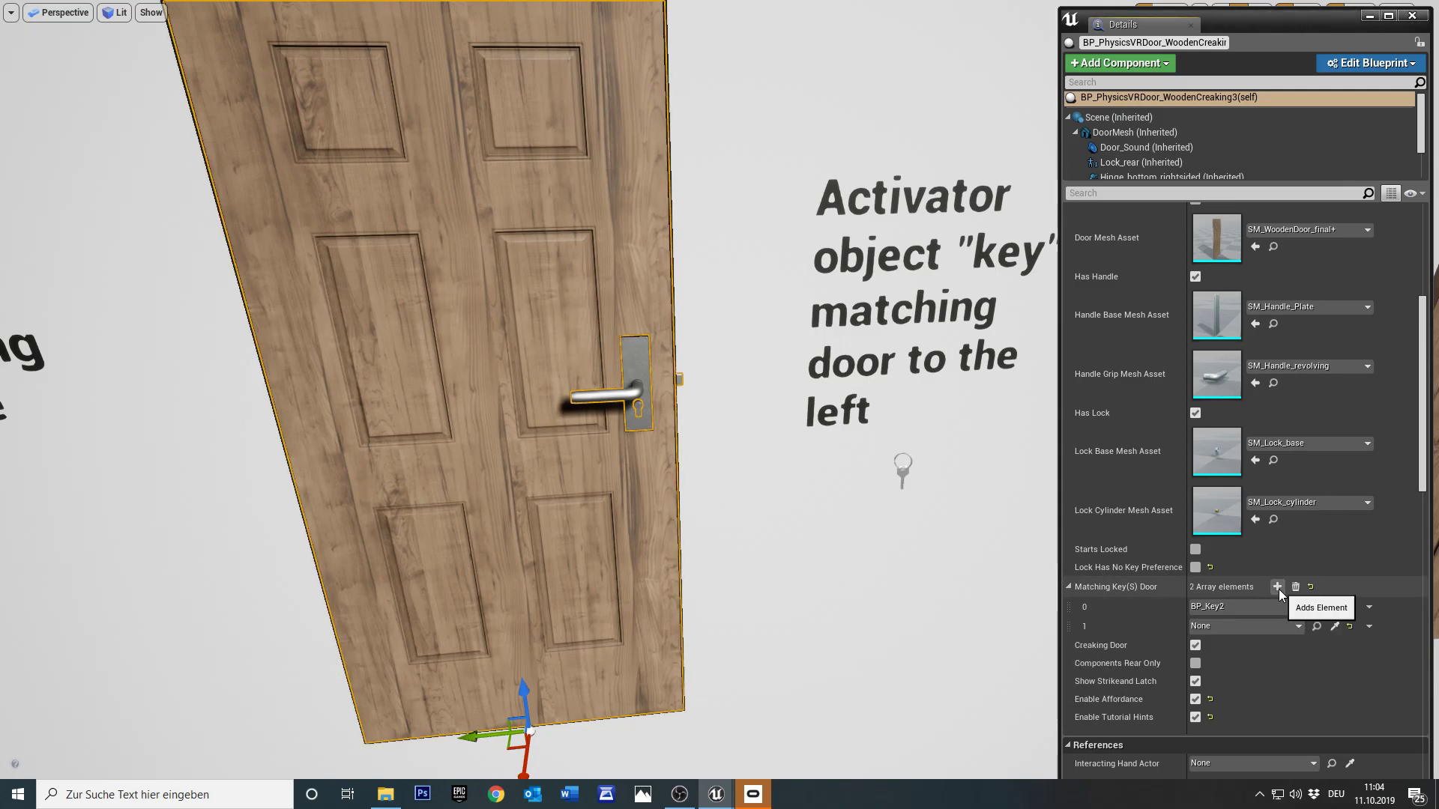
click(1278, 587)
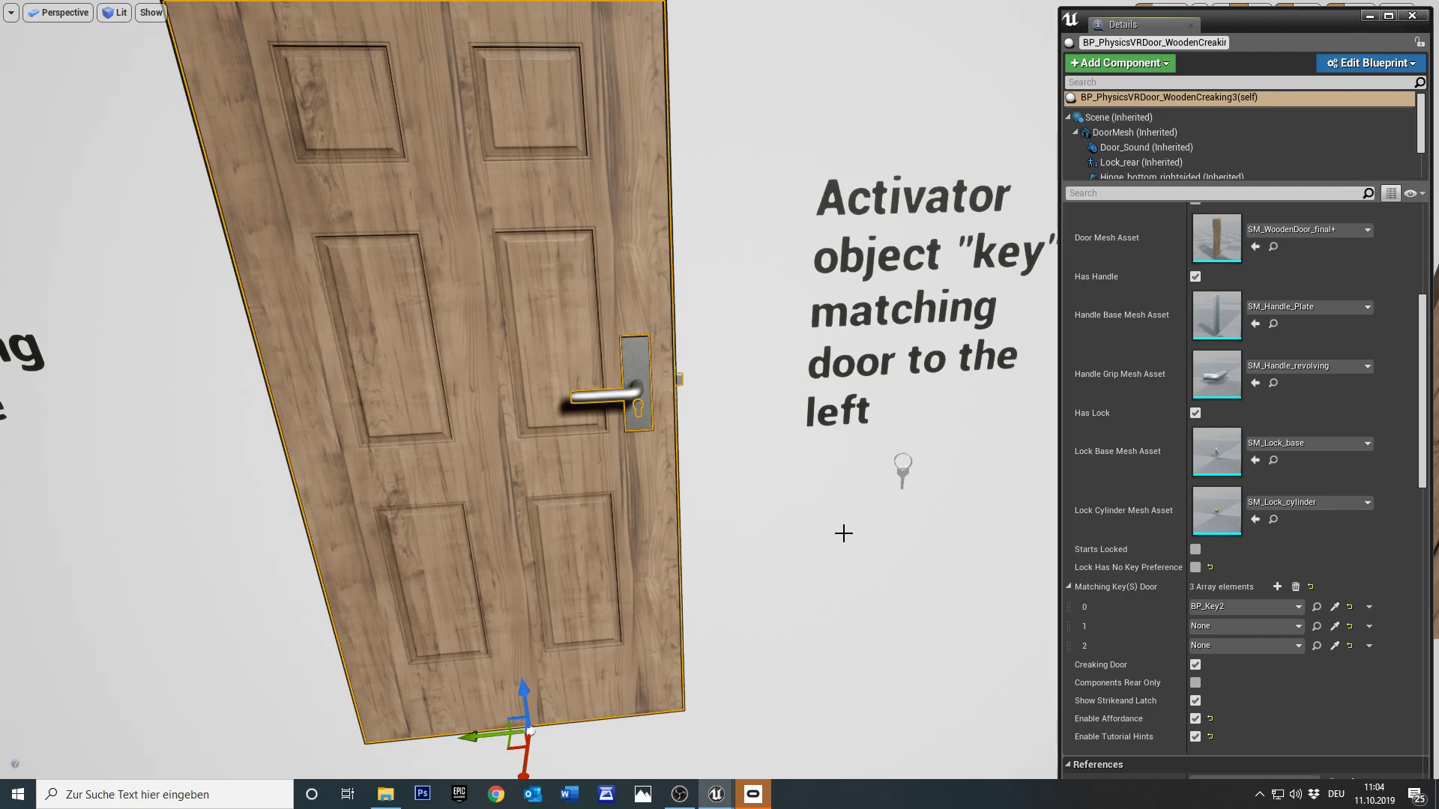
Select the wooden door beside the non-matching key and indicate its matching keys in the level
middle_drag(843, 533, 884, 487)
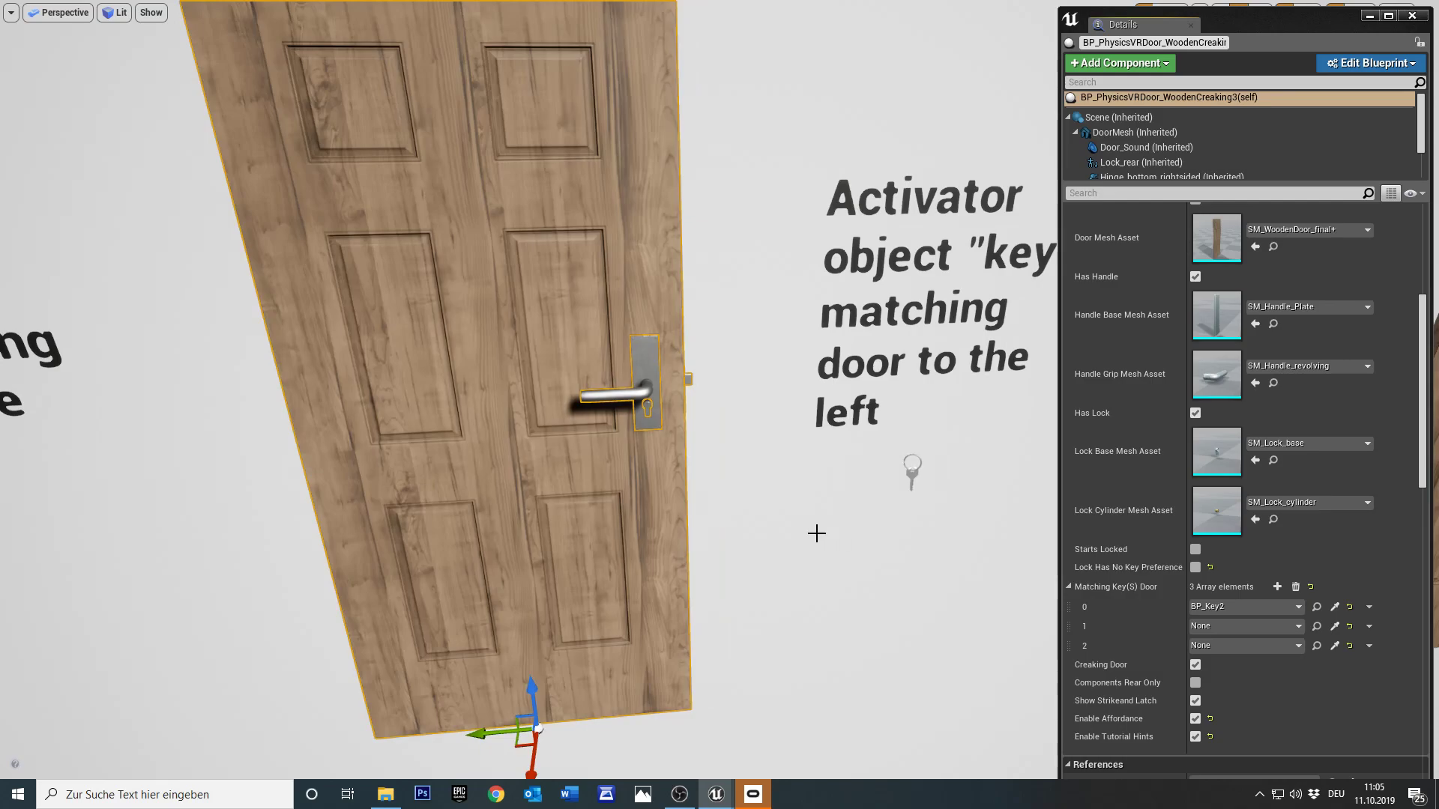
right_drag(838, 505, 436, 414)
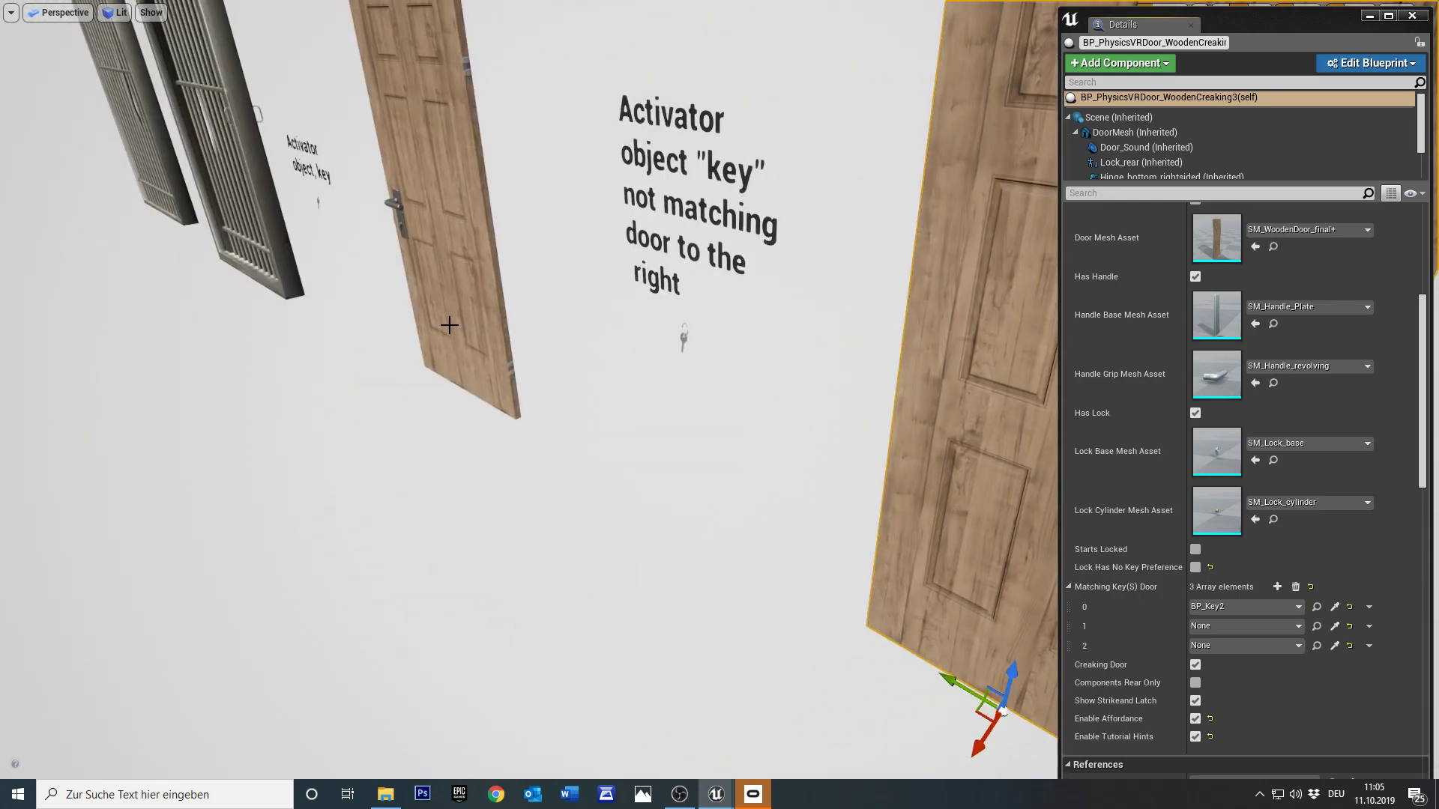
click(481, 320)
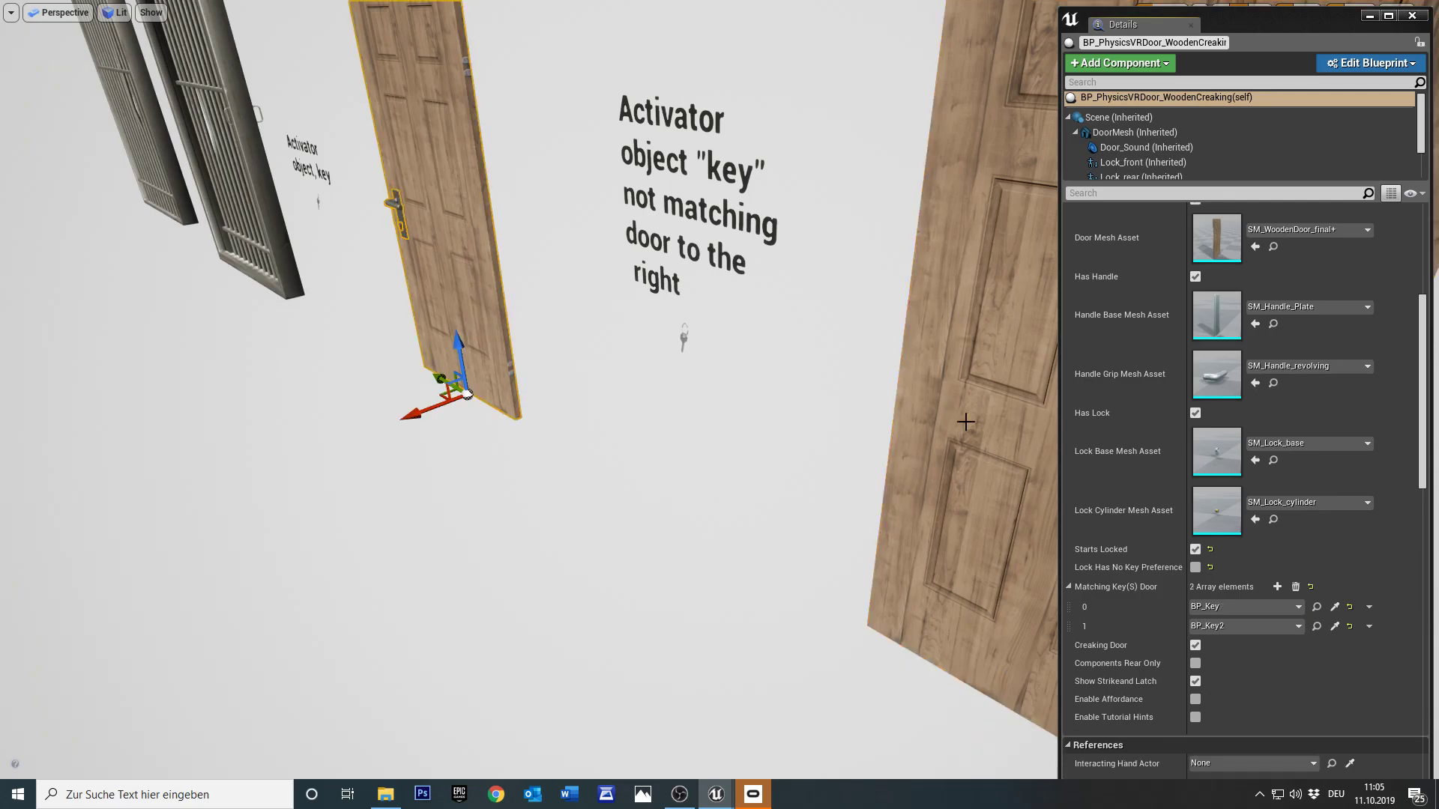
scroll(1243, 449, up, 5)
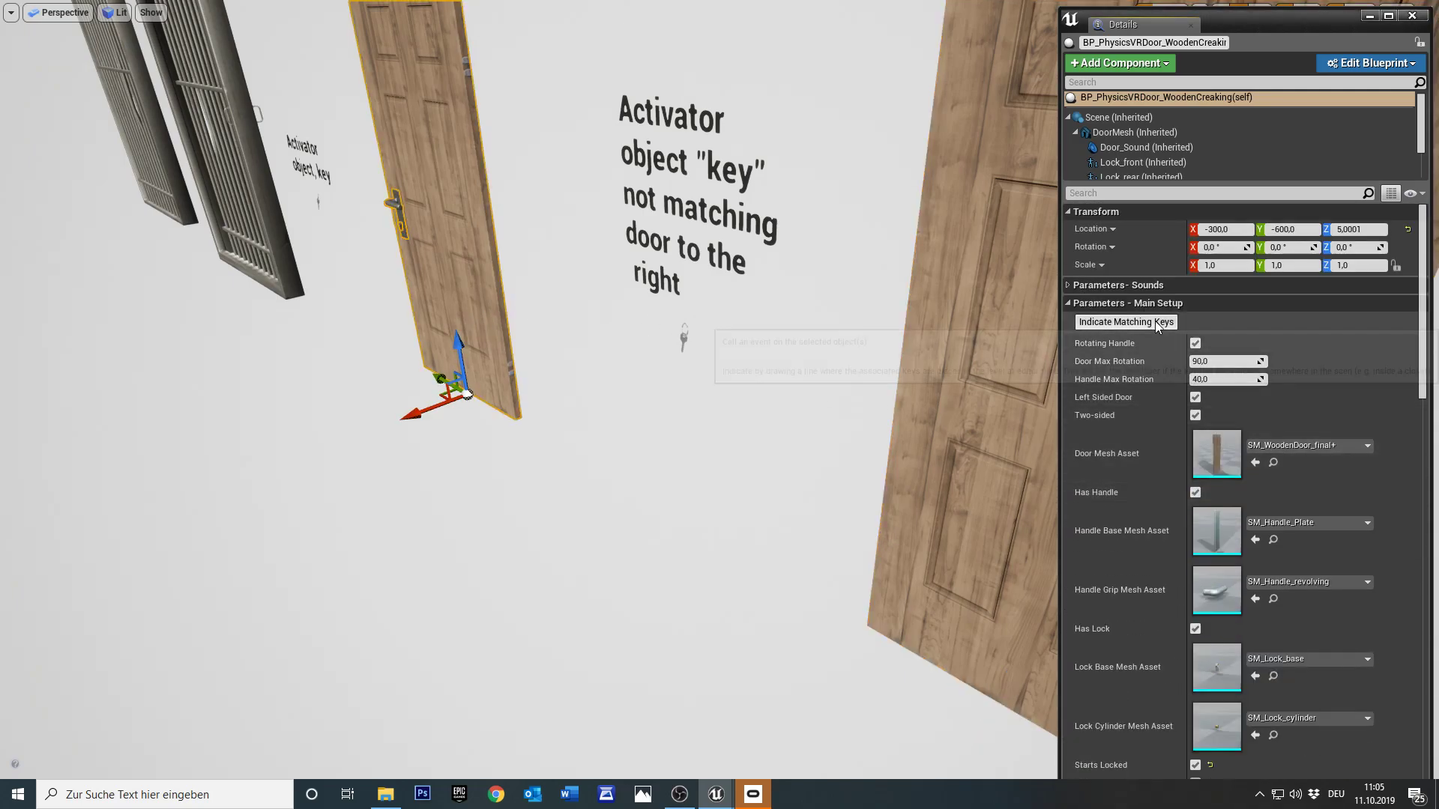
click(1154, 322)
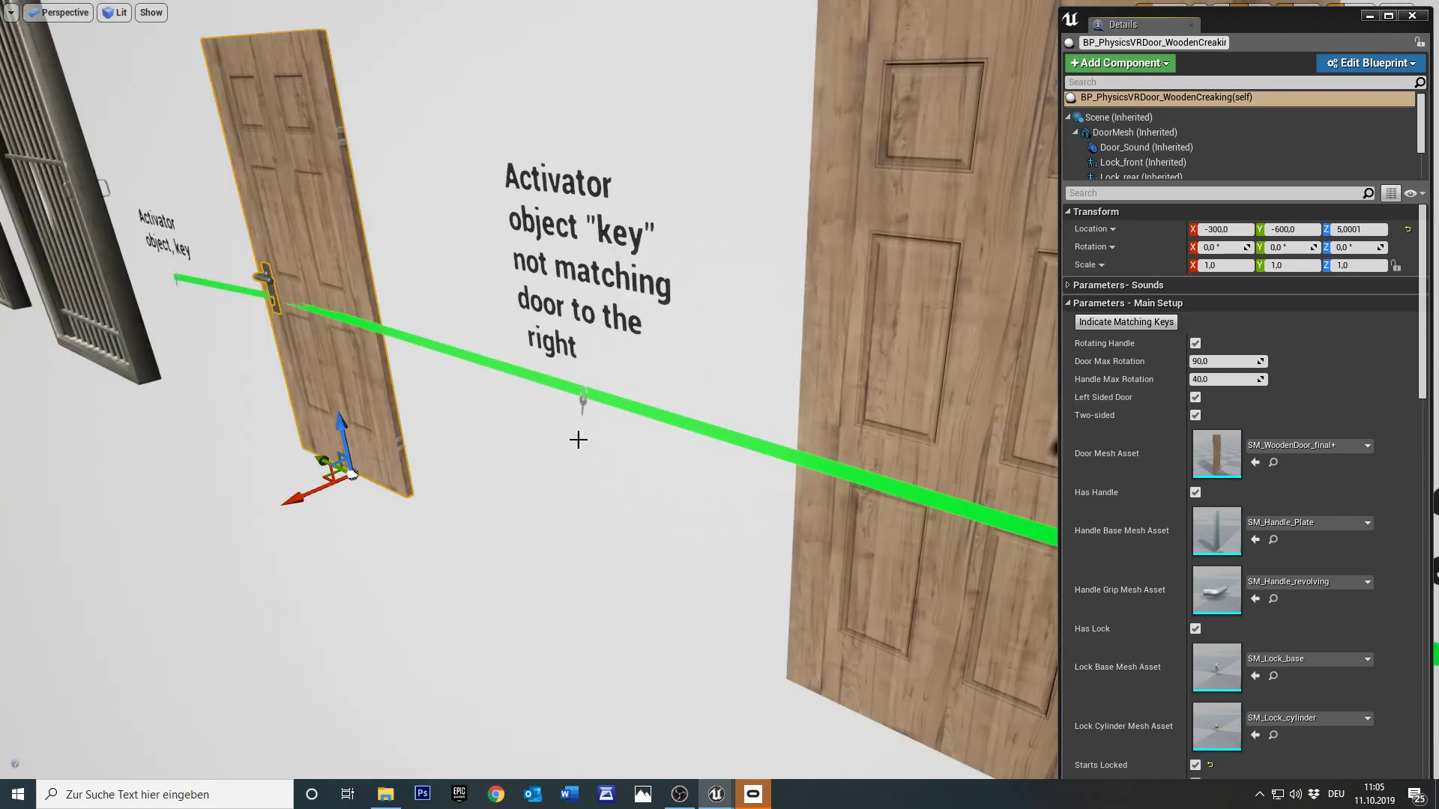
Duplicate the non-matching key BP_Key3 twice along the Y axis towards the middle door, placing the last copy at Y -880
click(904, 423)
click(582, 403)
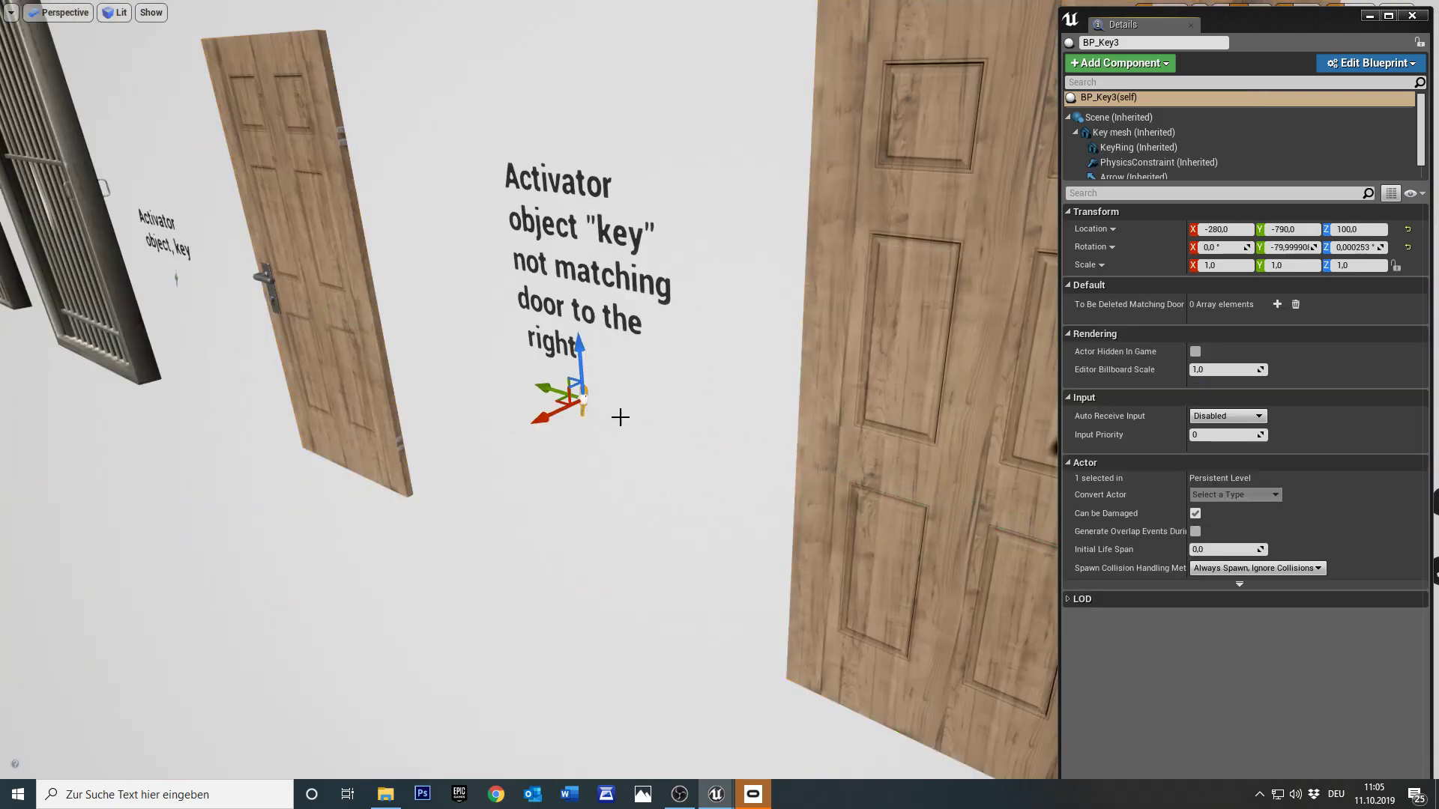
alt+shift+drag(551, 396, 560, 395)
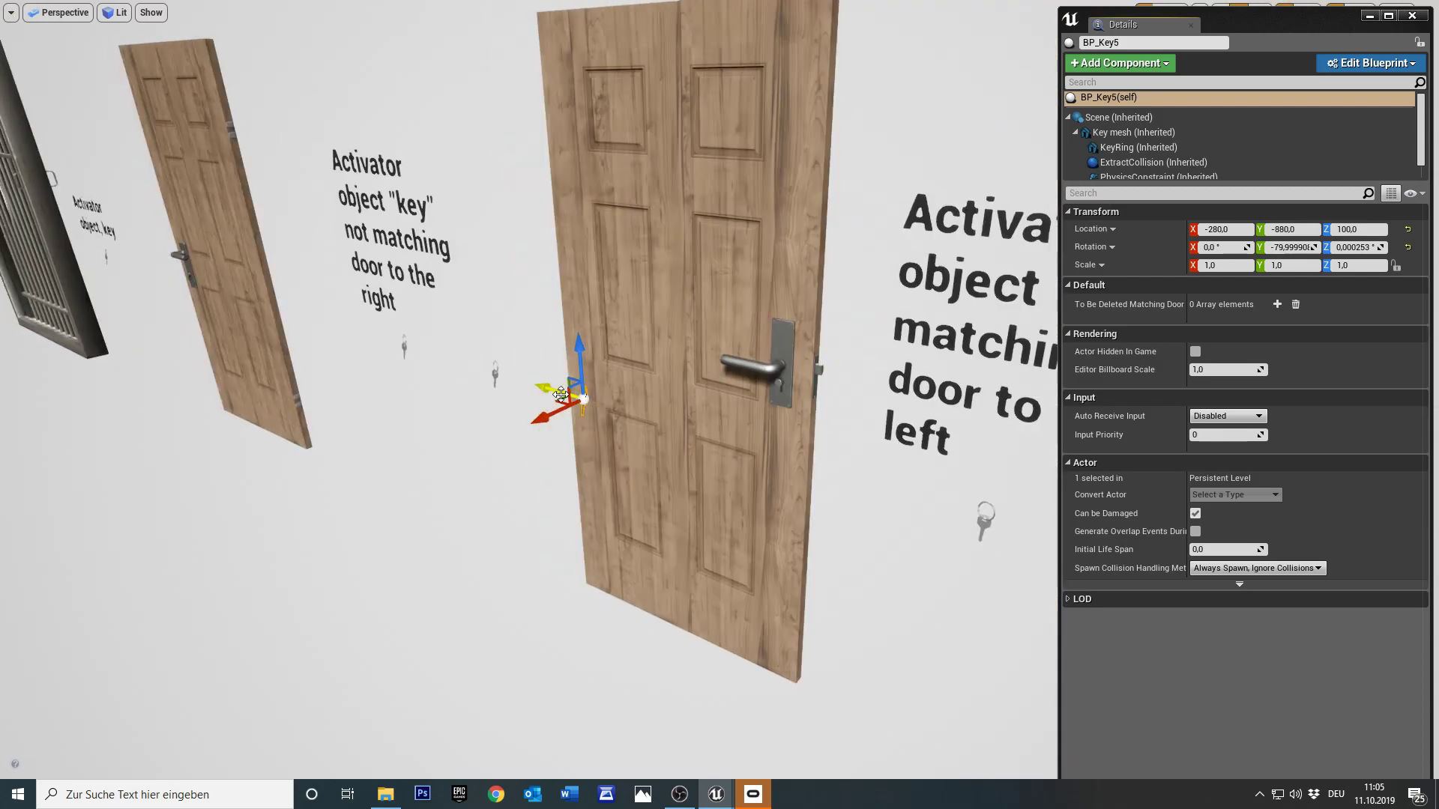
Select the middle wooden door again and indicate its matching keys in the level
click(761, 378)
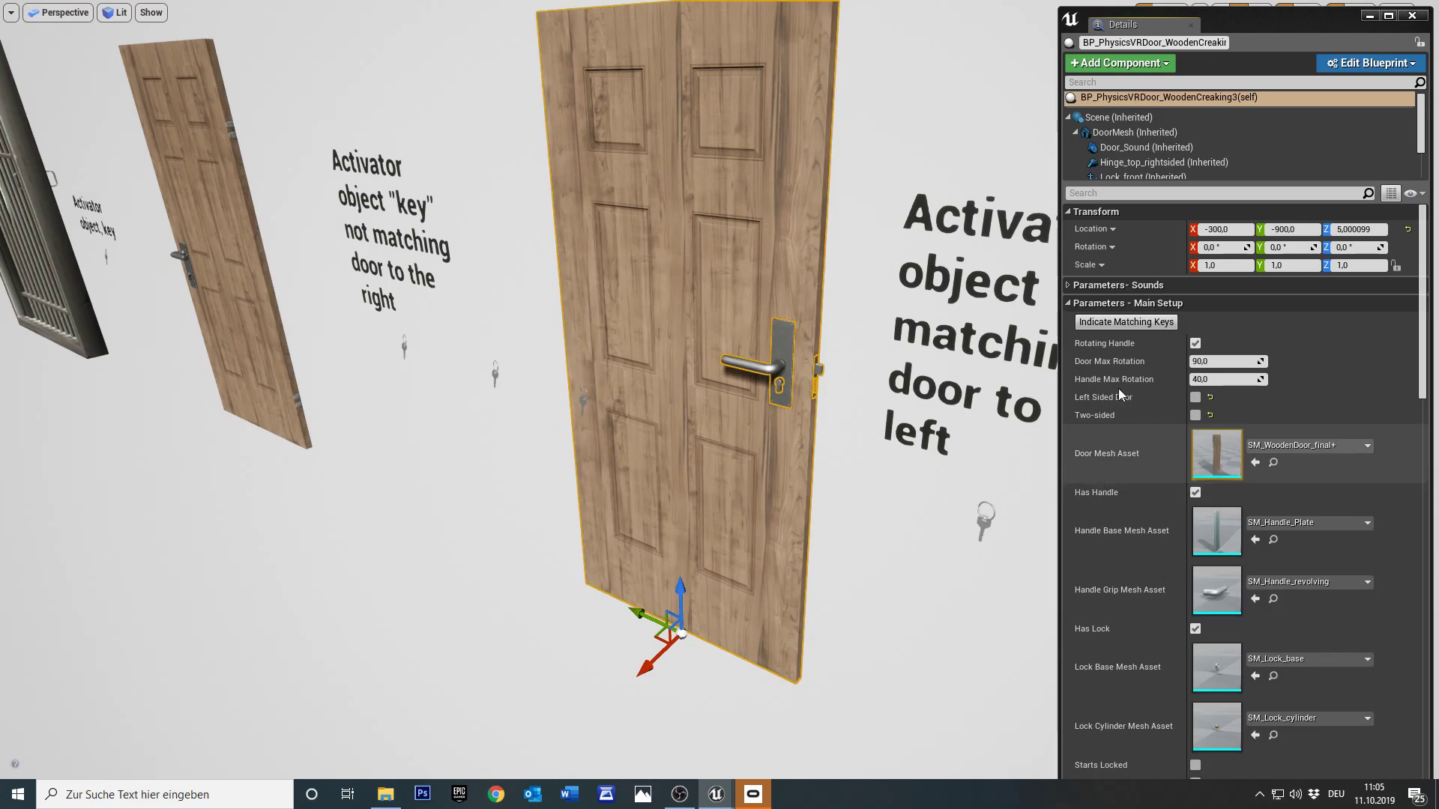
click(1125, 321)
right_drag(832, 479, 750, 480)
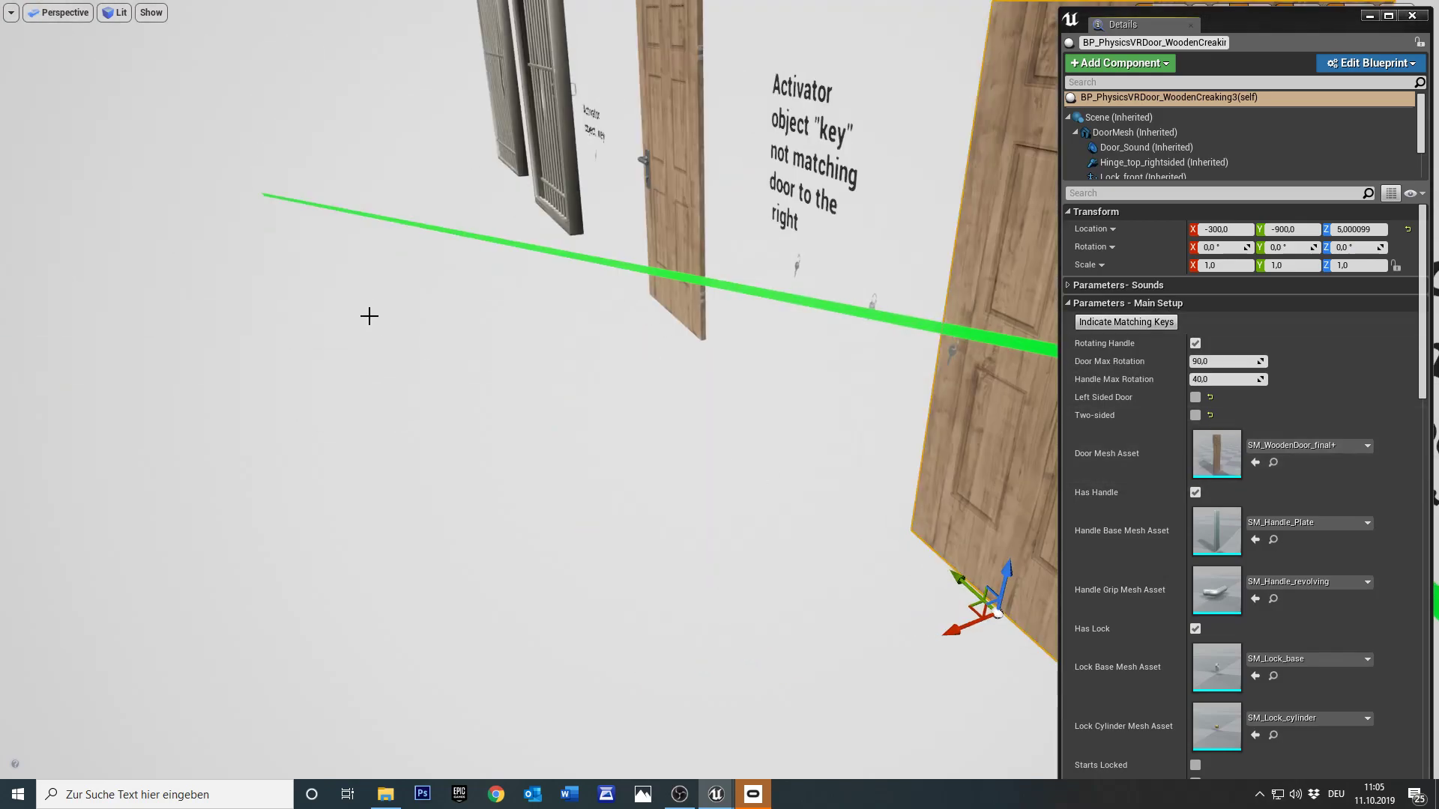
key(f)
Reset the middle door's matching-key entry 0 and reassign BP_Key2 to it from the scene
scroll(1117, 510, down, 5)
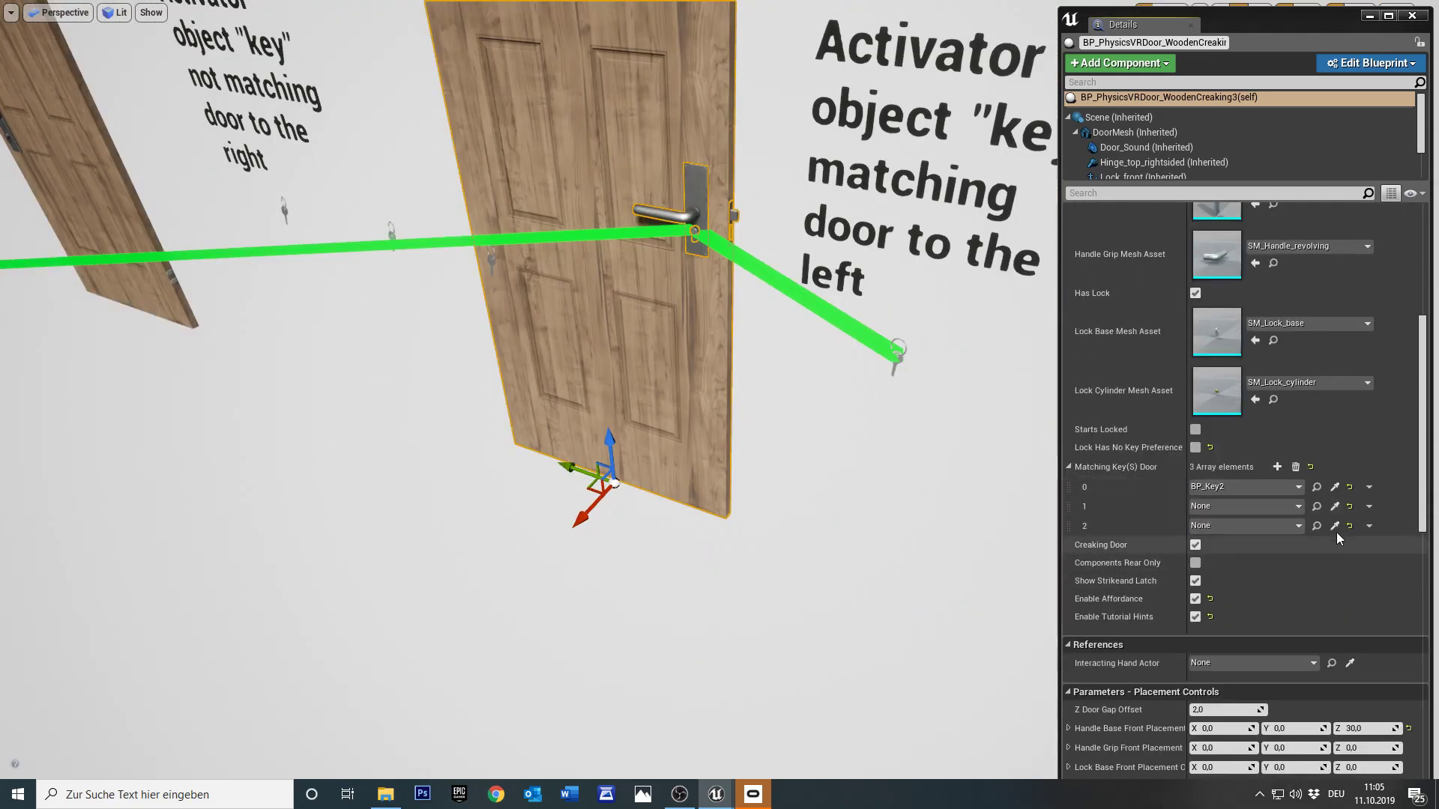
click(1349, 486)
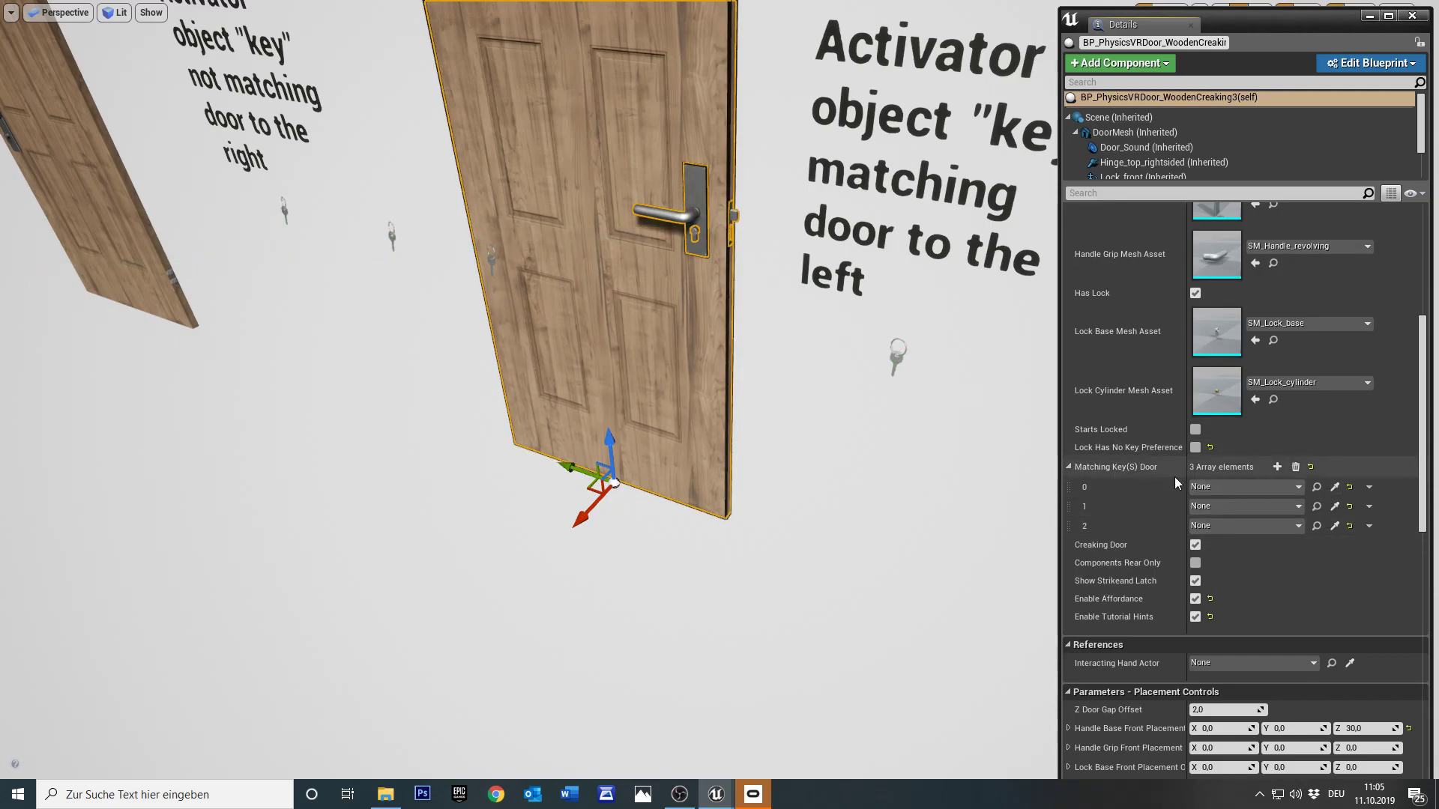
click(1334, 487)
click(897, 359)
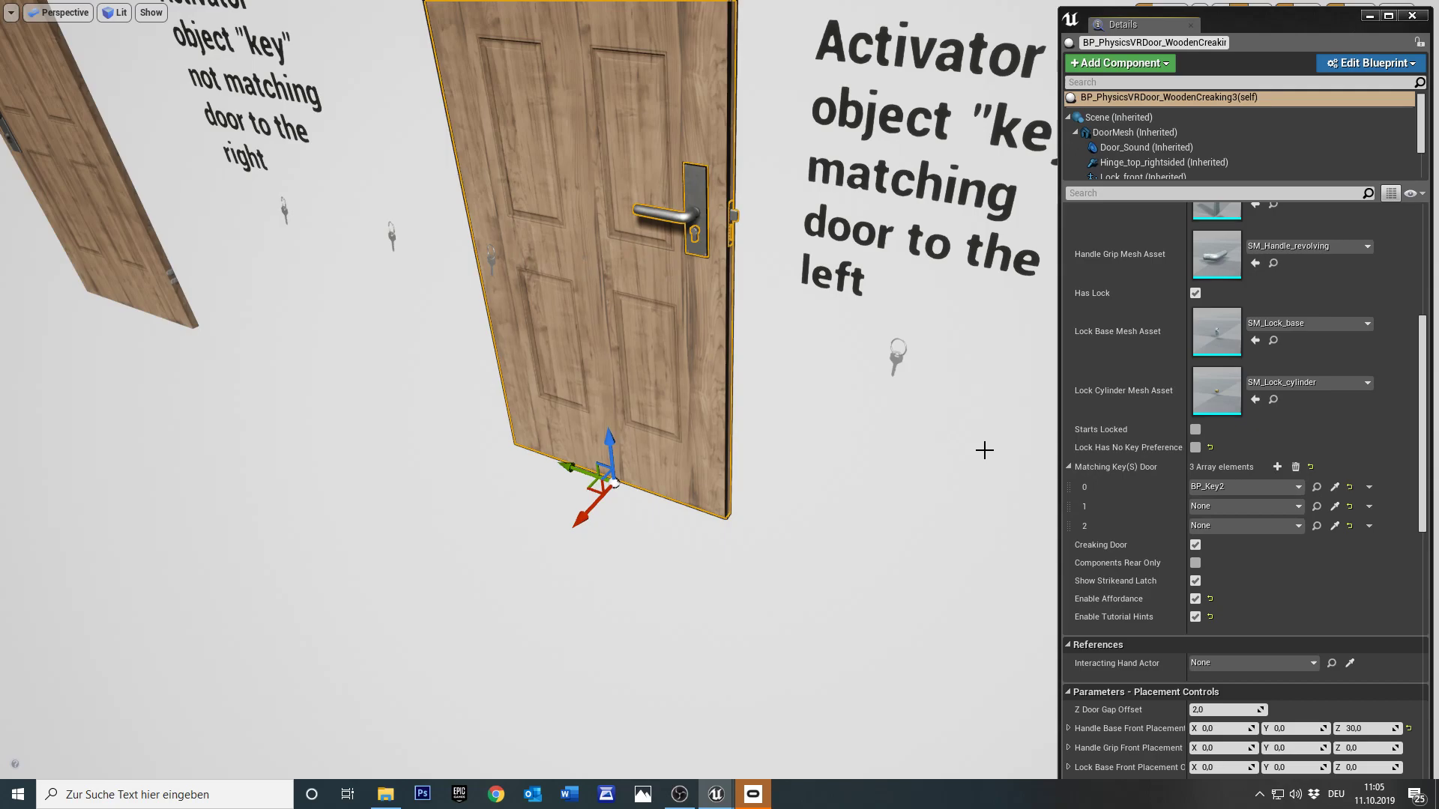
Assign BP_Key4 and BP_Key5 to matching-key entries 1 and 2, and indicate all the door's matching keys
click(1334, 506)
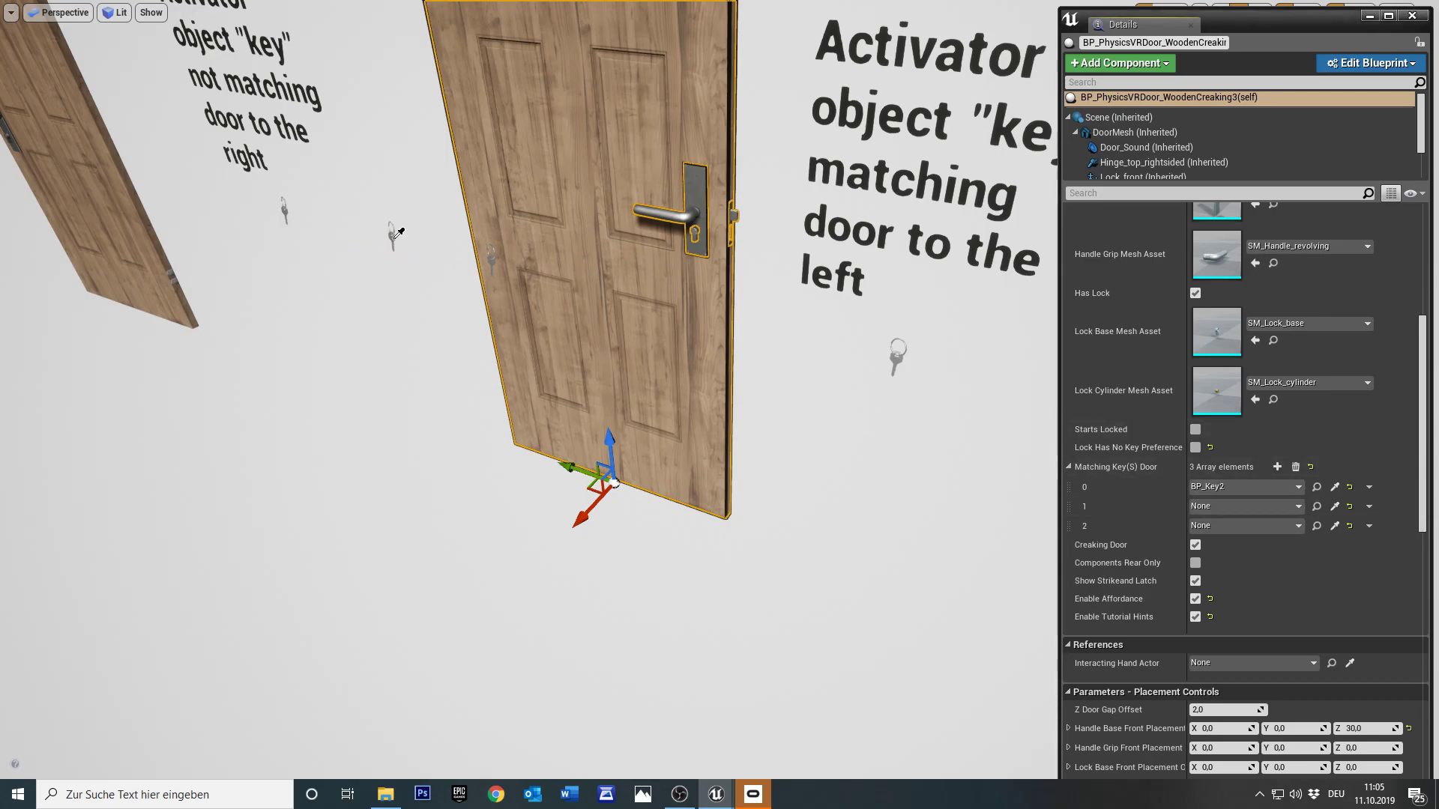
click(394, 235)
scroll(1199, 375, up, 5)
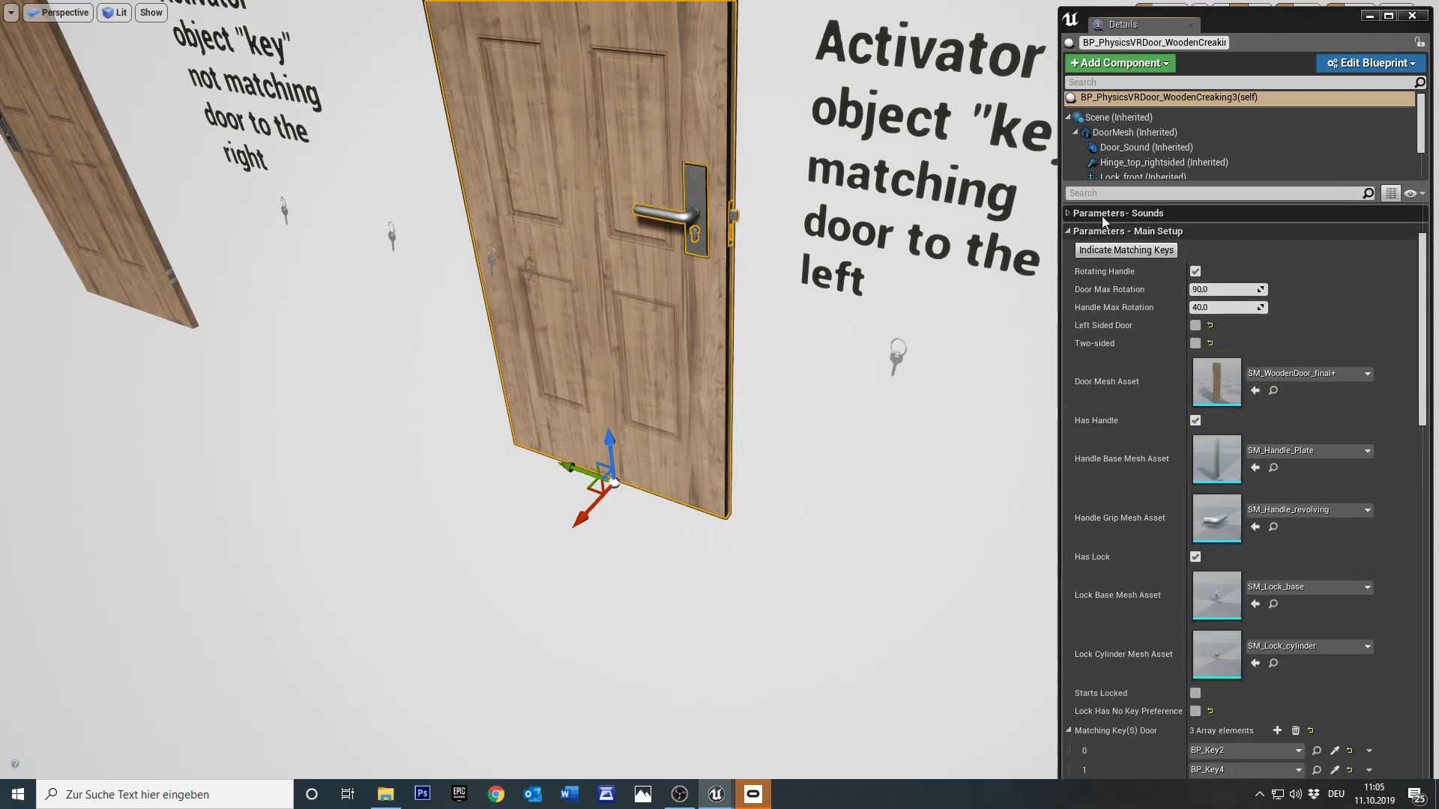
click(1096, 251)
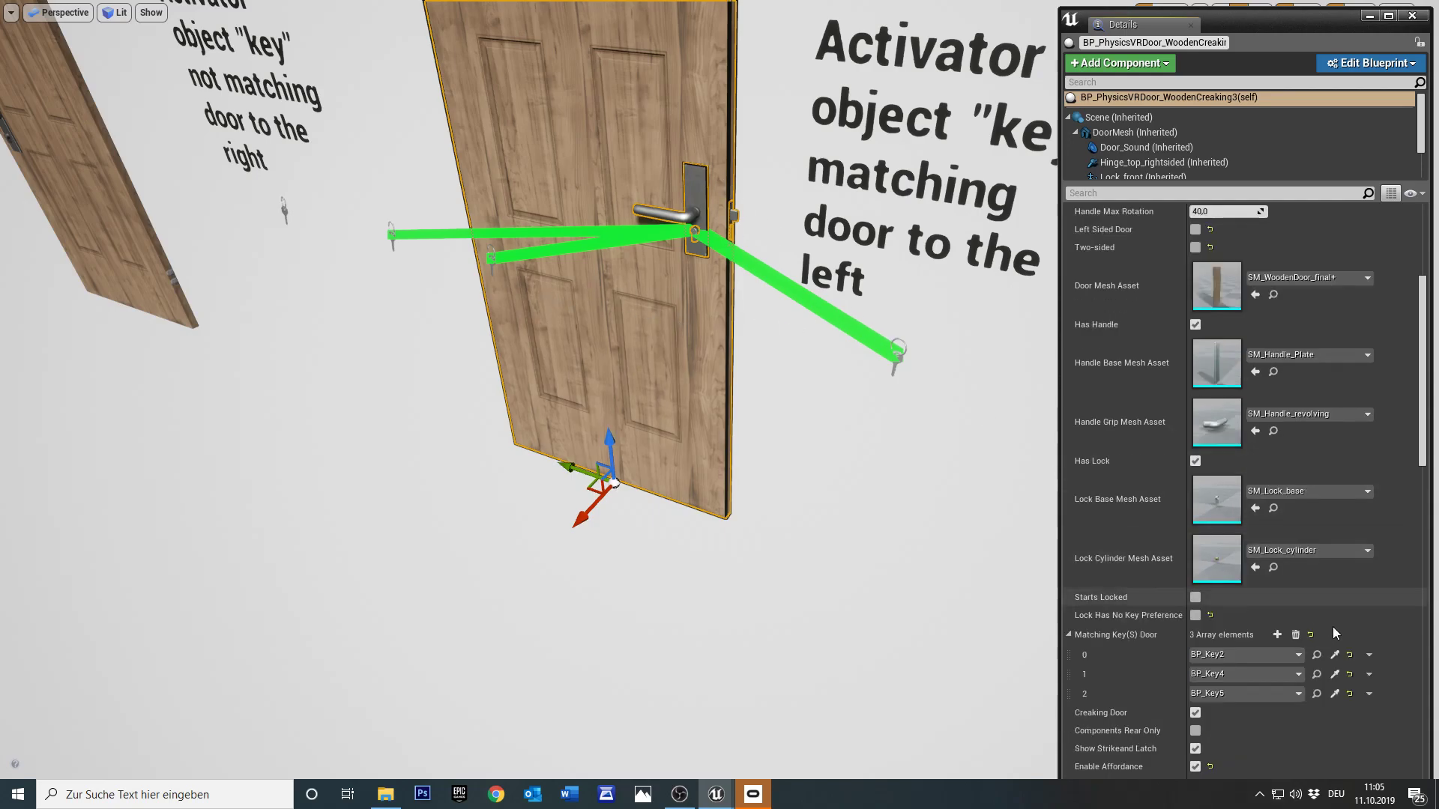
Clear entries 1 and 2 of the middle door's Matching Key(S) Door list
scroll(1312, 585, down, 3)
click(1350, 674)
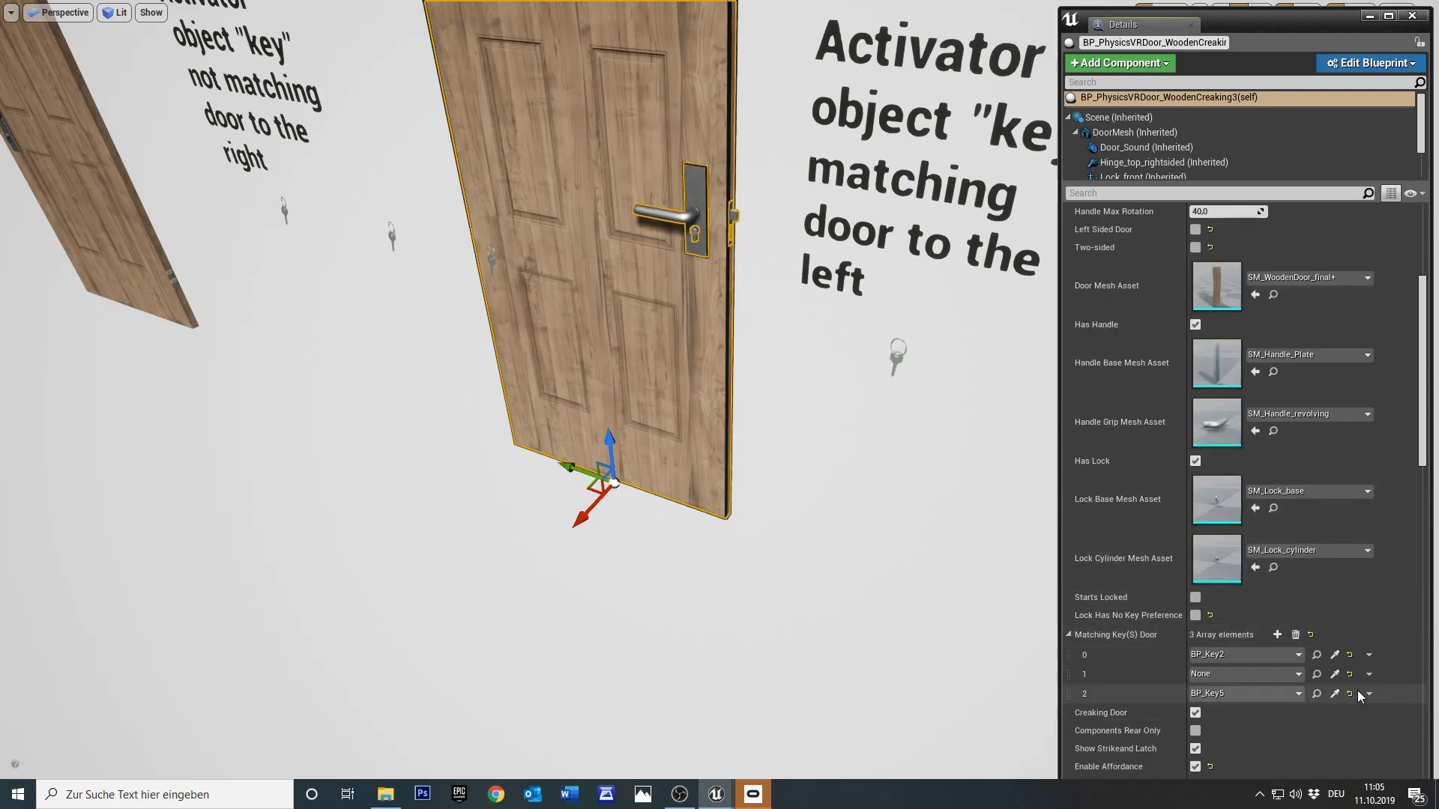
click(1350, 694)
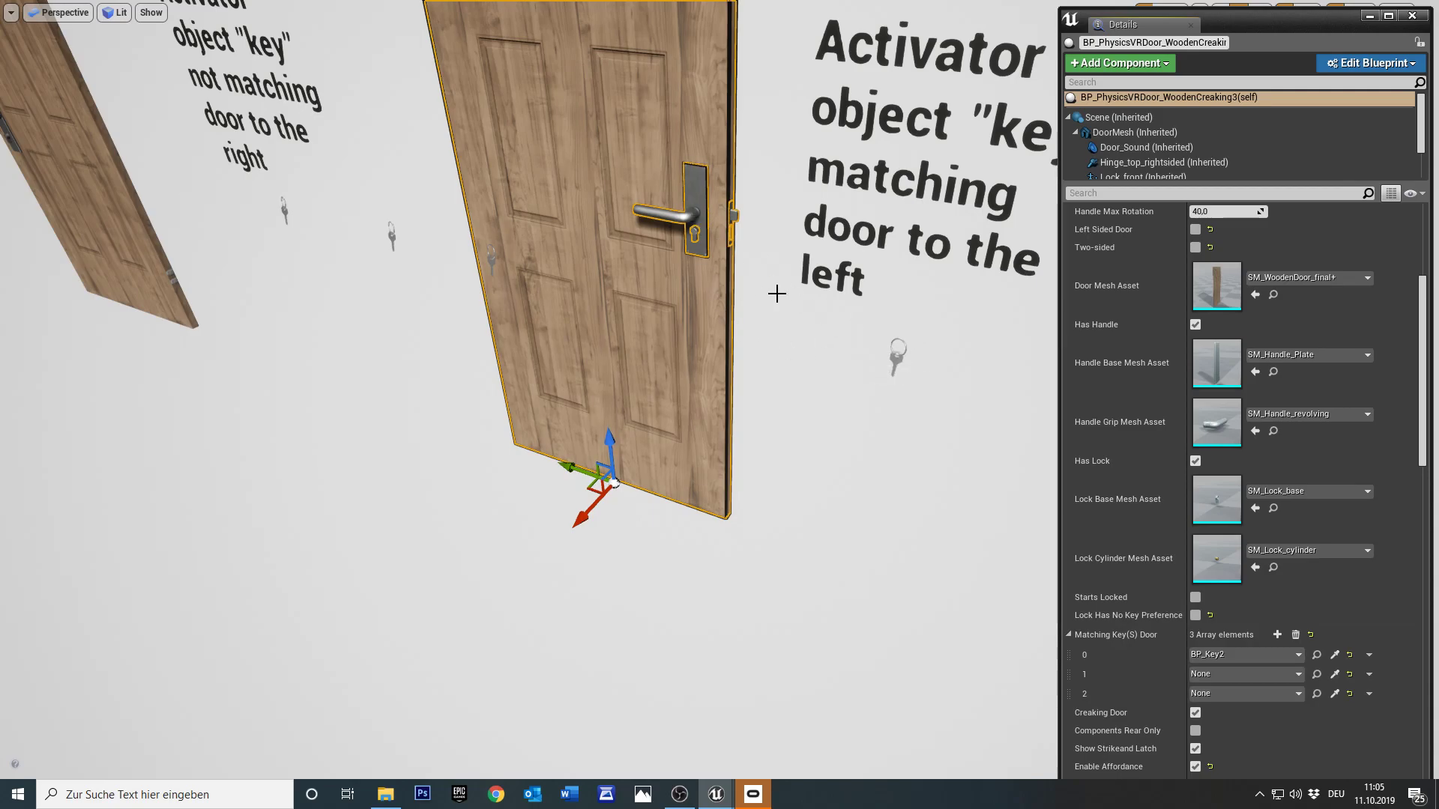
Select the middle wooden door and enable its Starts Locked option
click(899, 361)
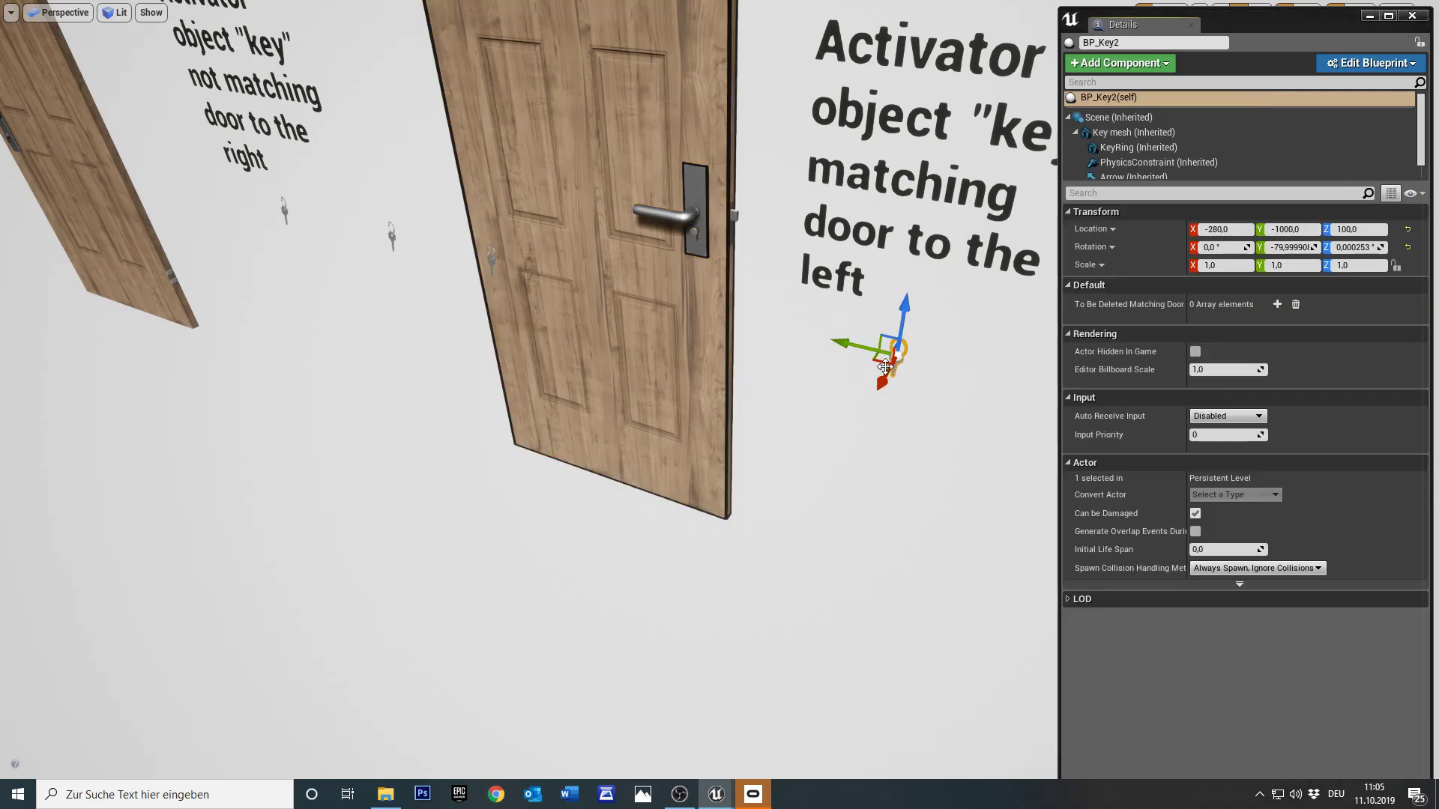
click(571, 265)
key(f)
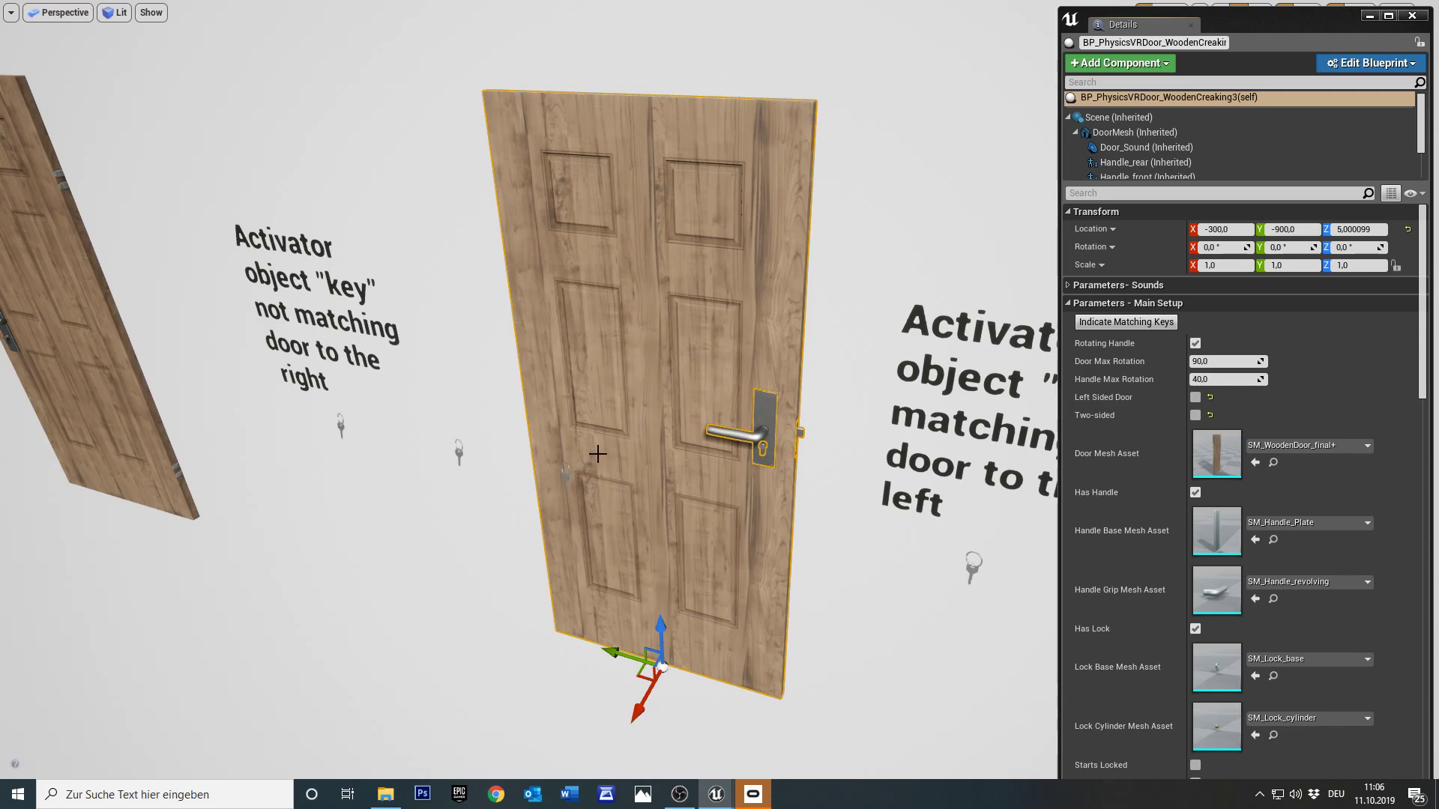
scroll(1195, 524, down, 5)
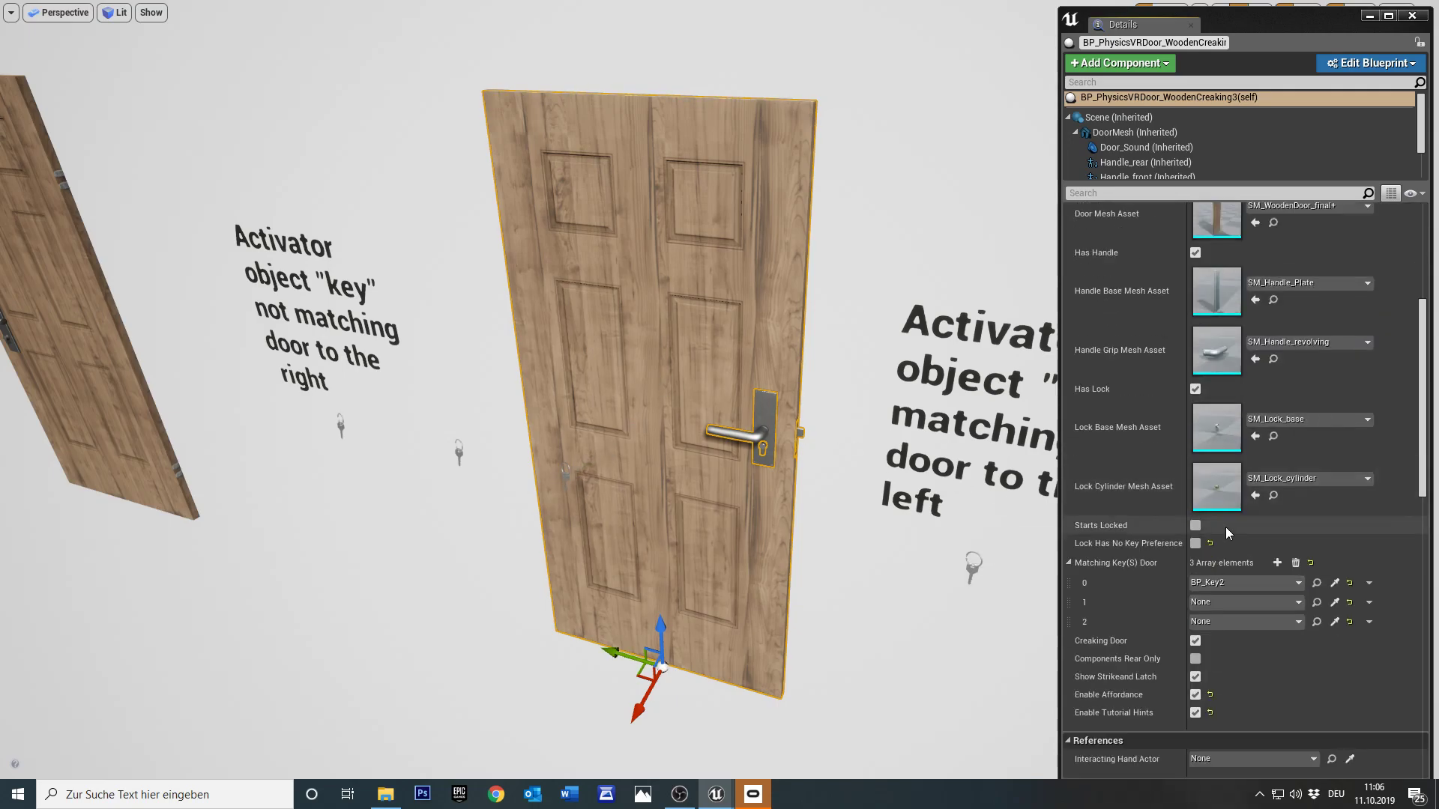
click(1196, 525)
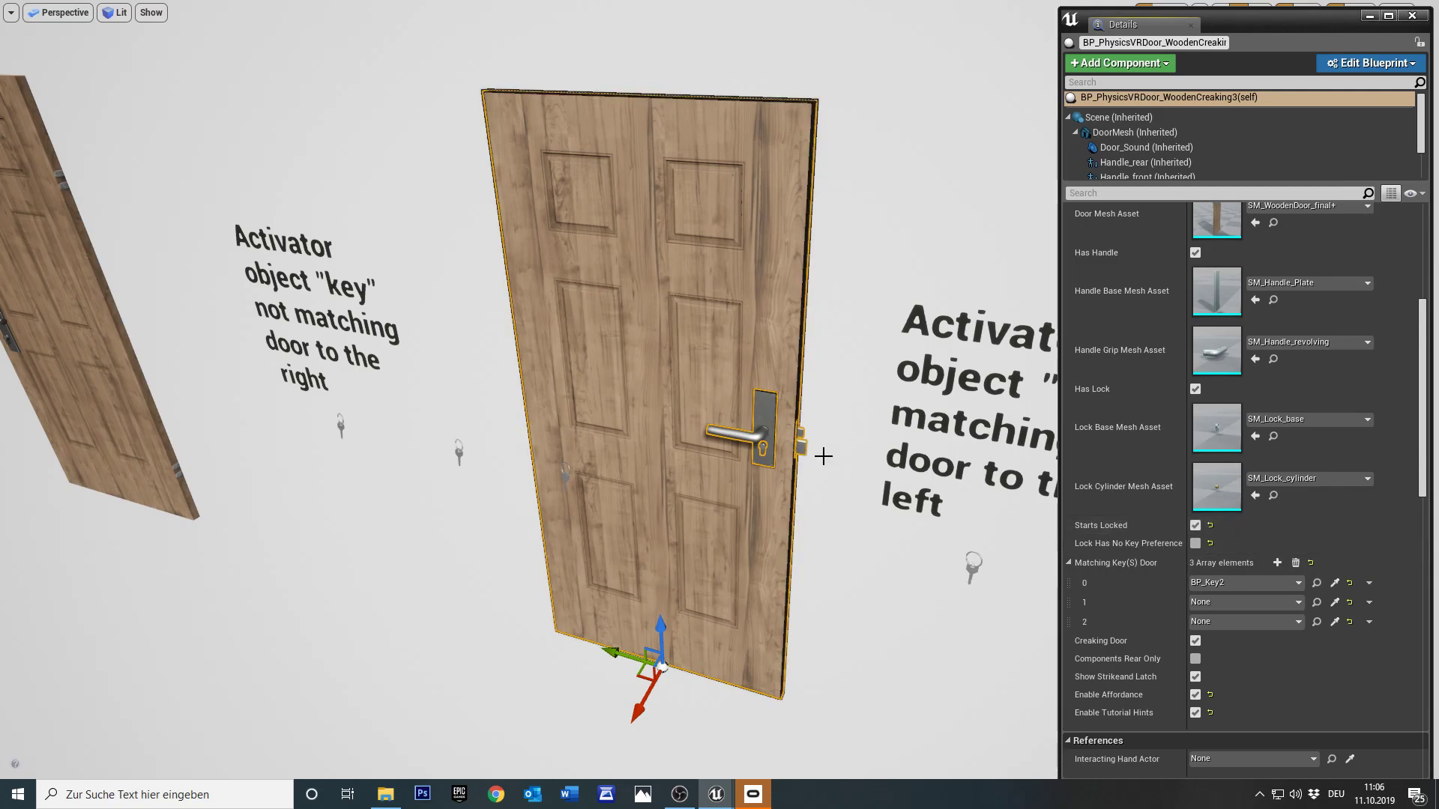
click(1195, 527)
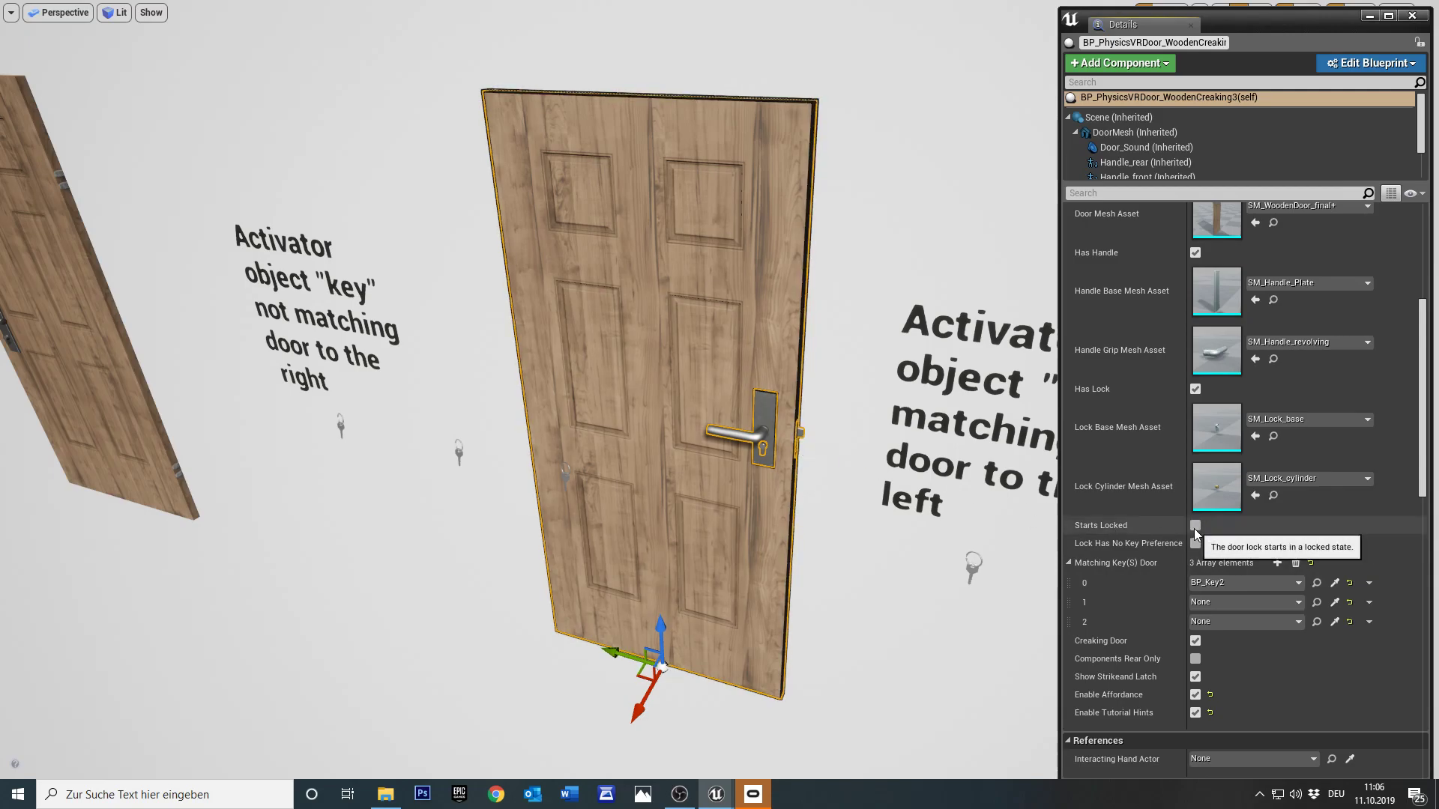
click(1196, 527)
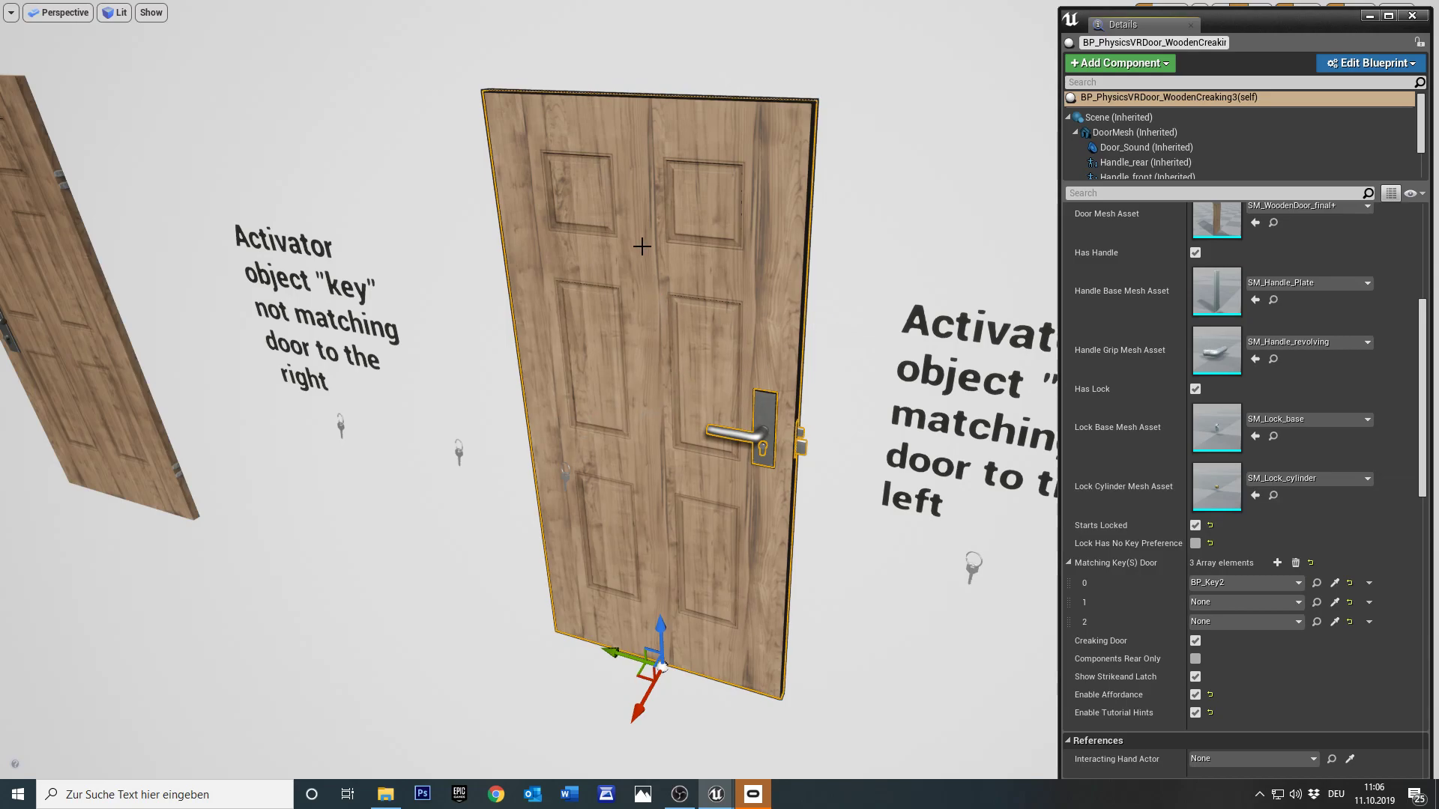
Leave the immersive viewport and play the level in VR Preview mode
scroll(706, 223, down, 4)
key(F11)
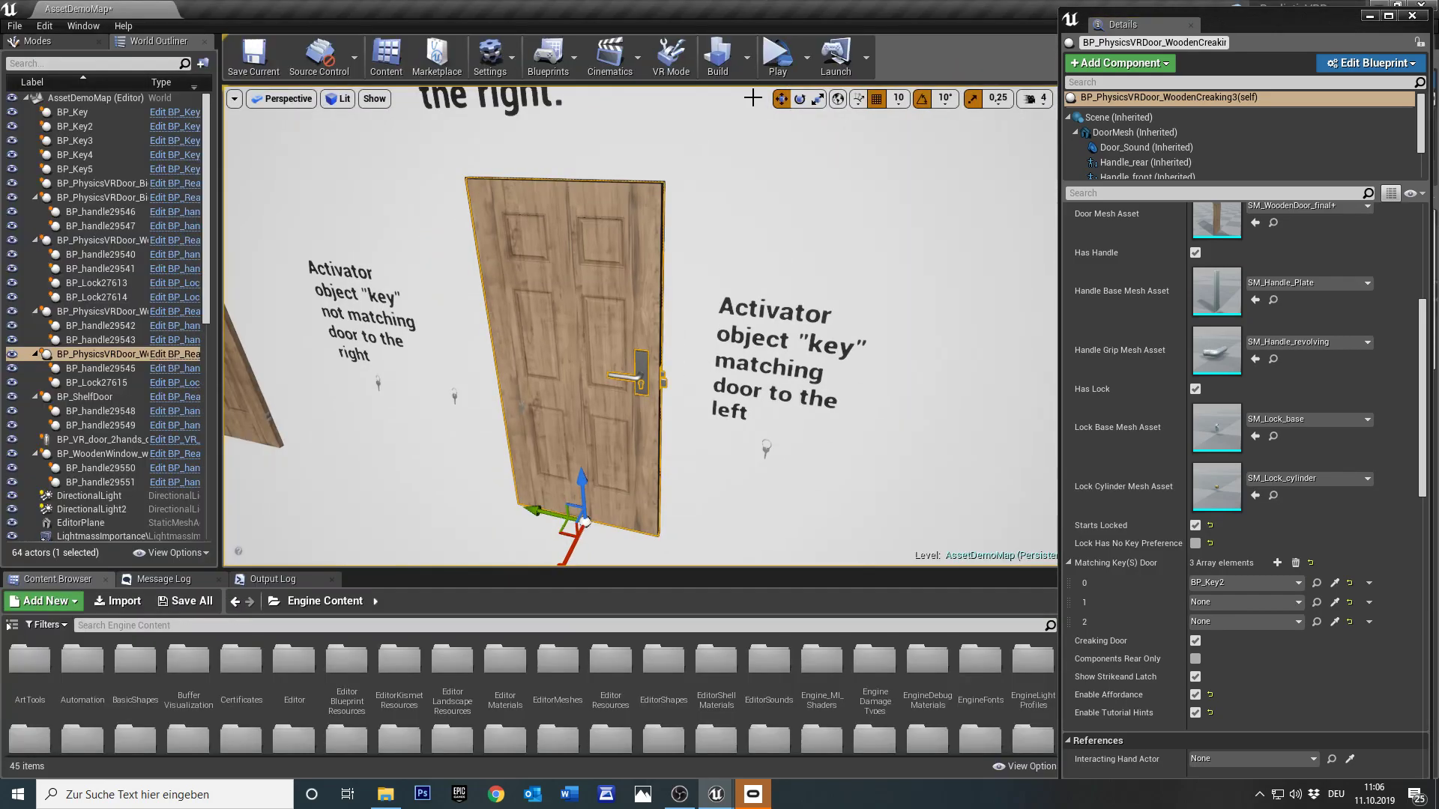
click(808, 57)
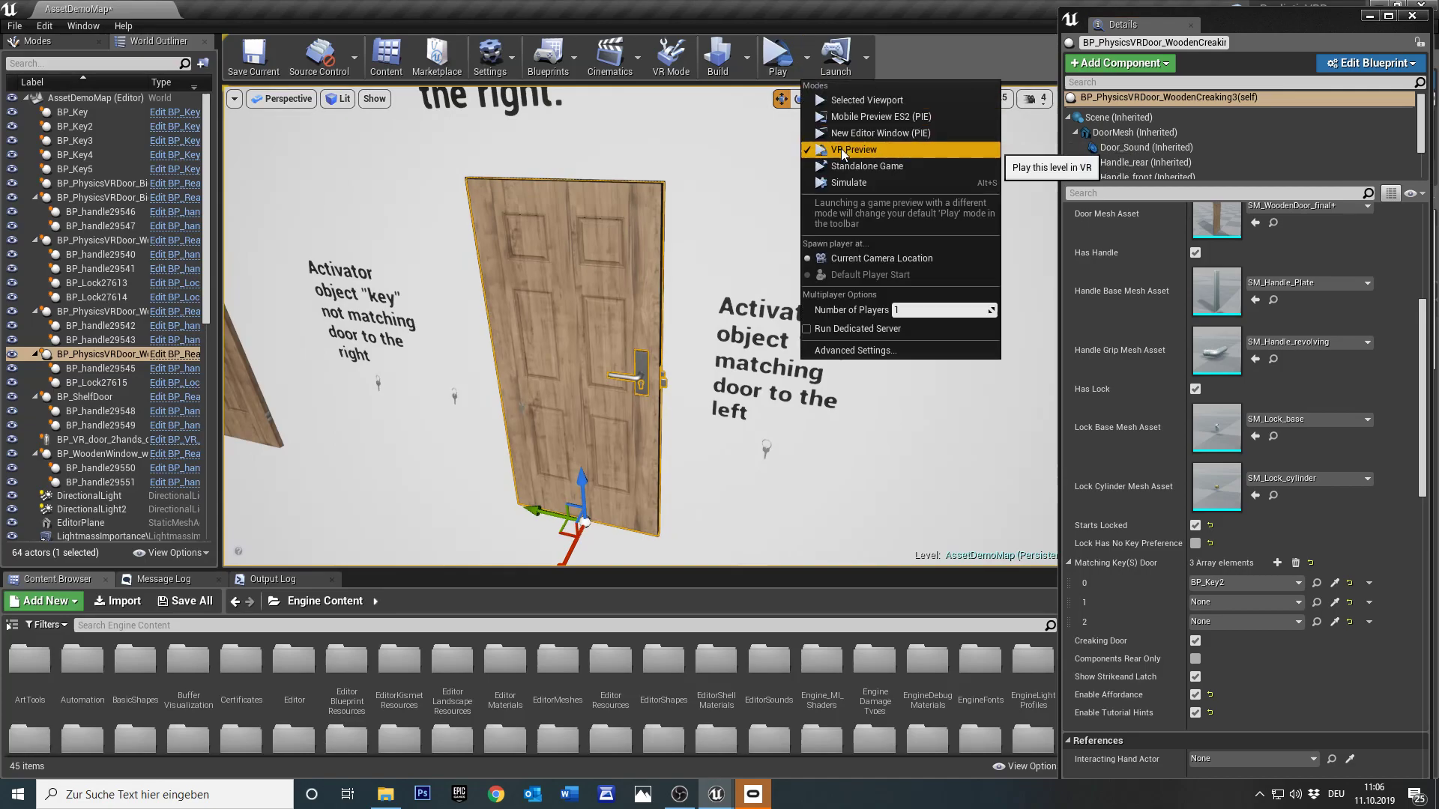
click(842, 150)
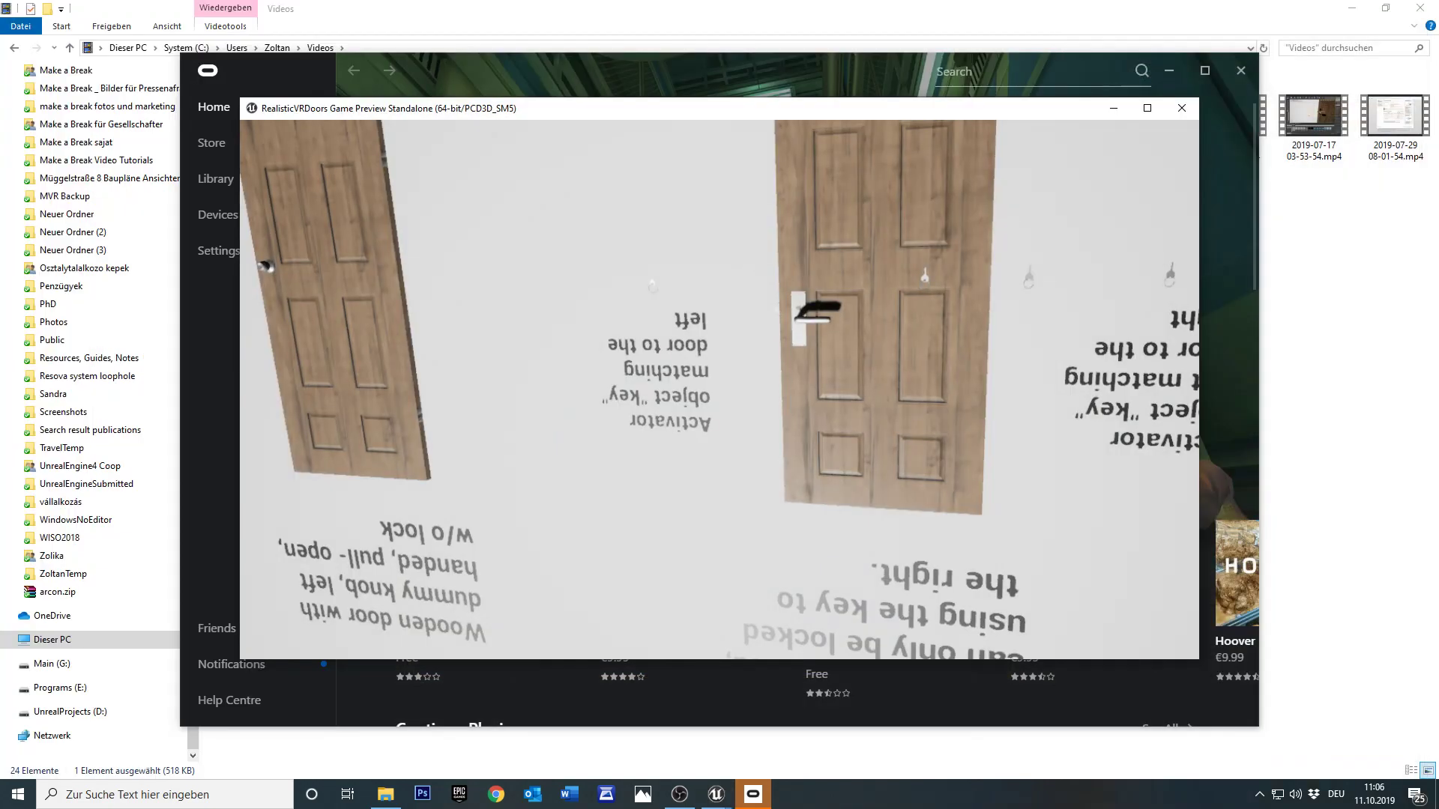